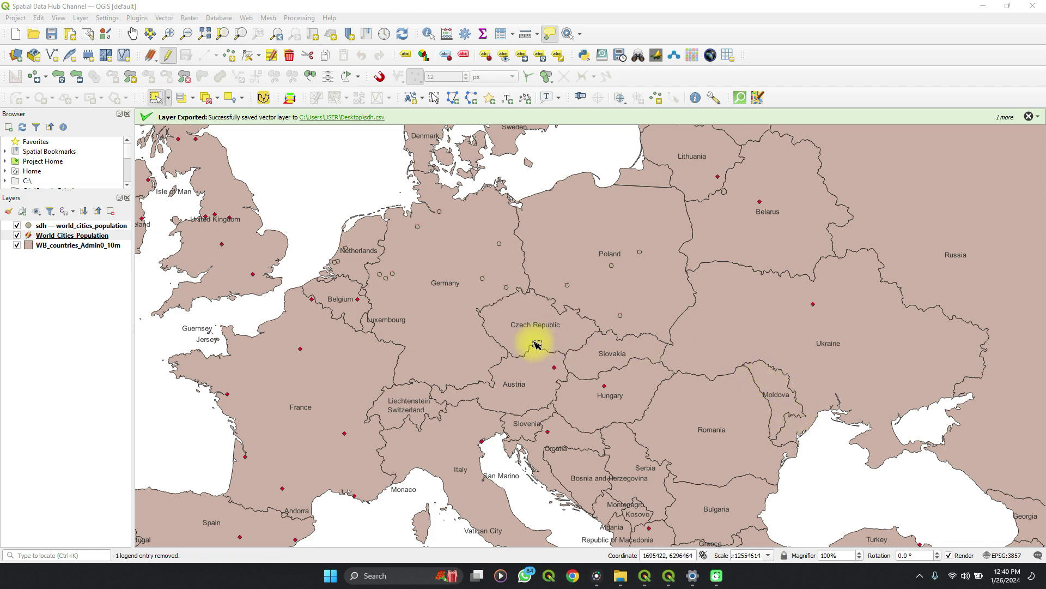
Open the attribute table of the World Cities Population layer from its Layers panel context menu.
click(87, 237)
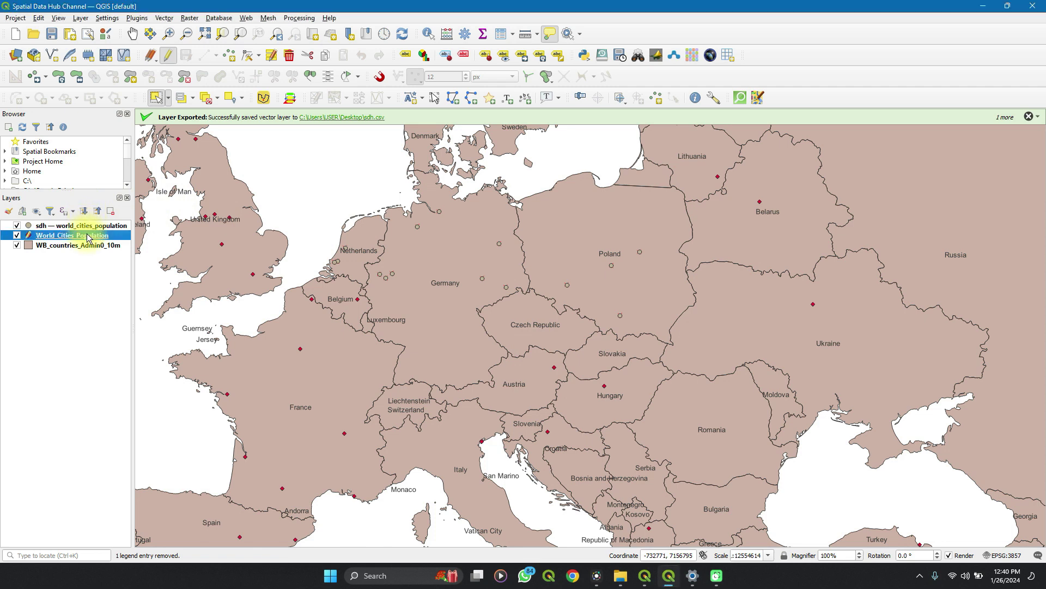
right_click(87, 235)
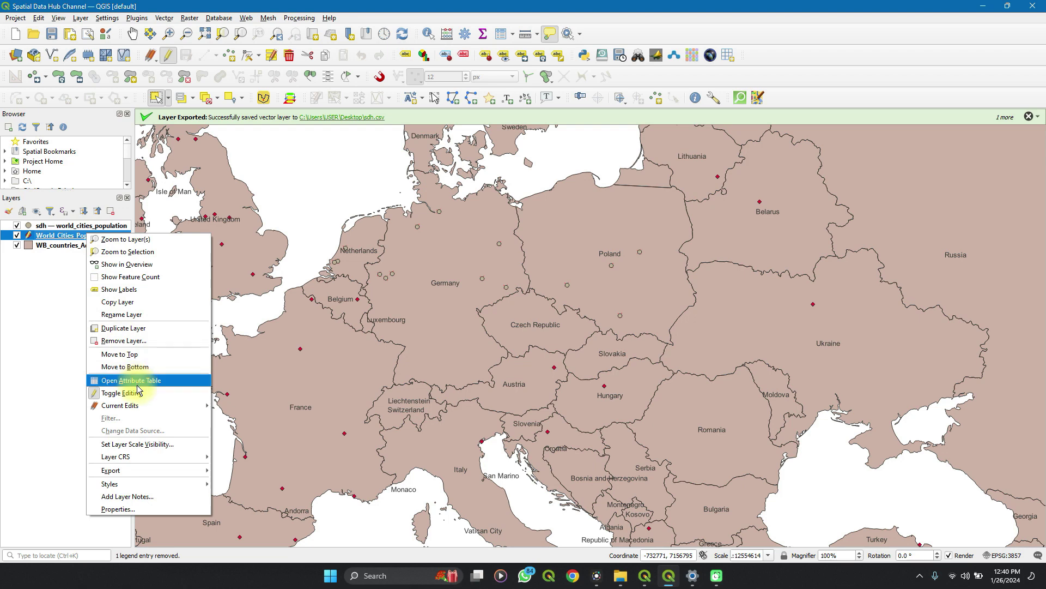
click(138, 381)
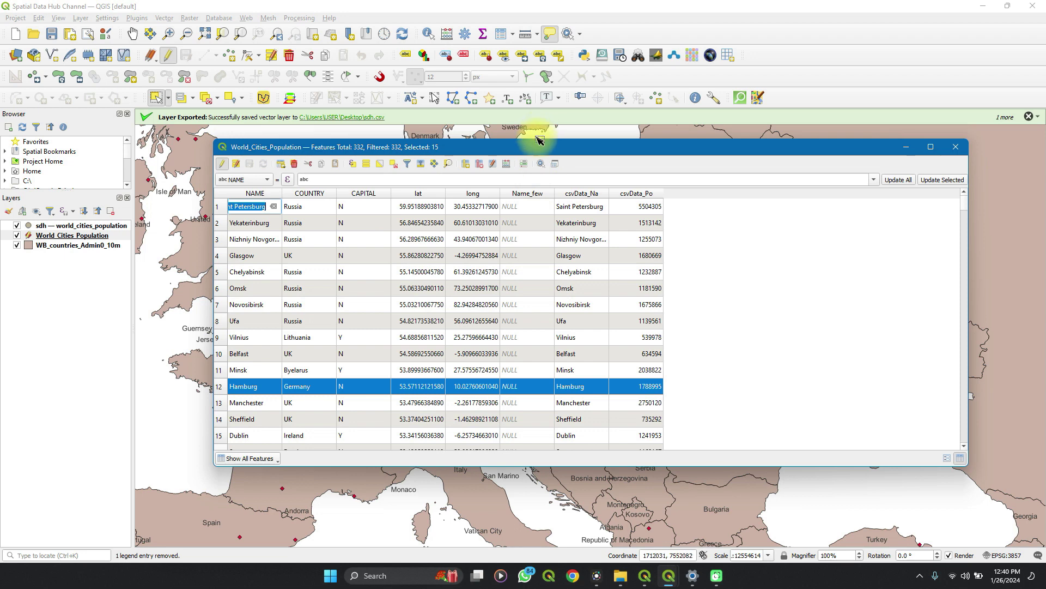
drag(538, 143, 540, 54)
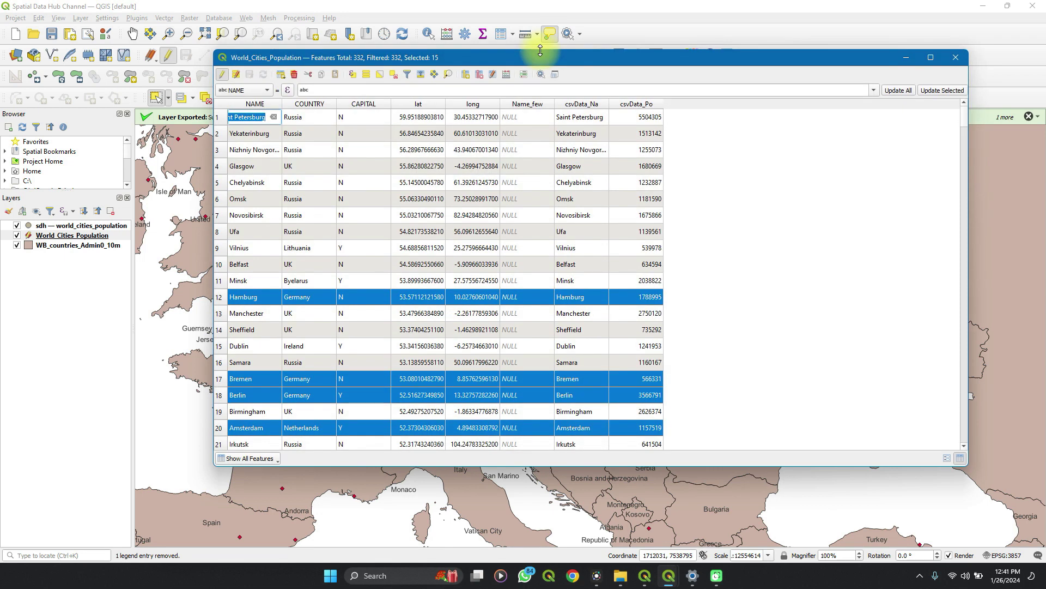
click(482, 75)
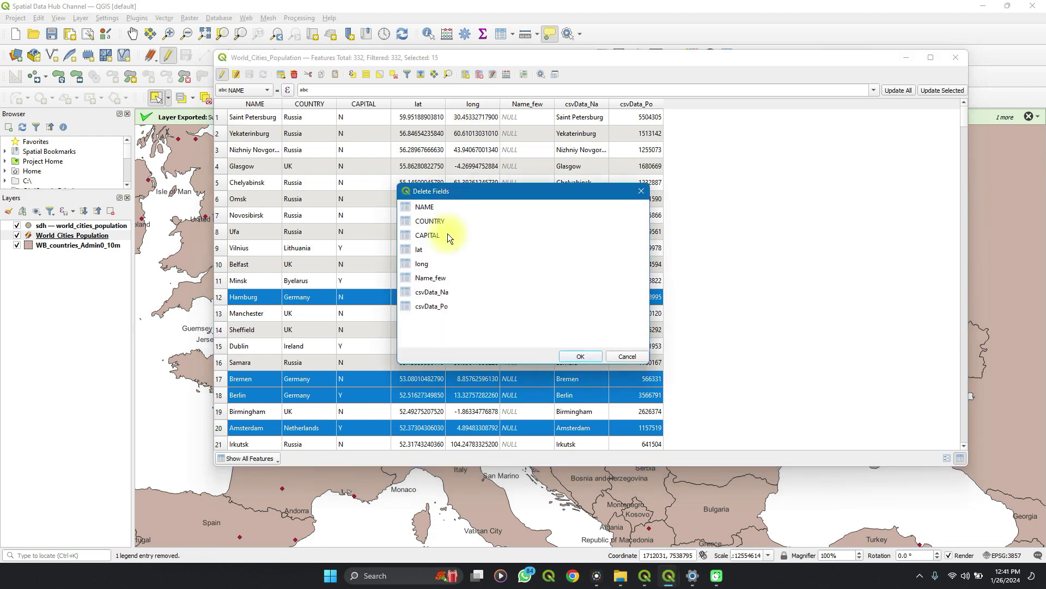
click(638, 191)
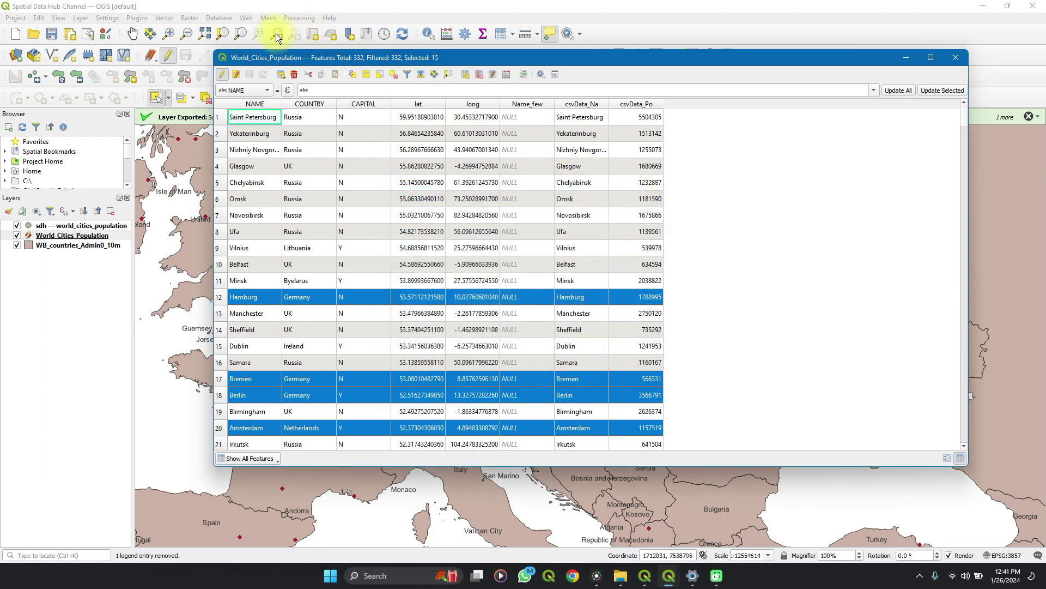
click(221, 78)
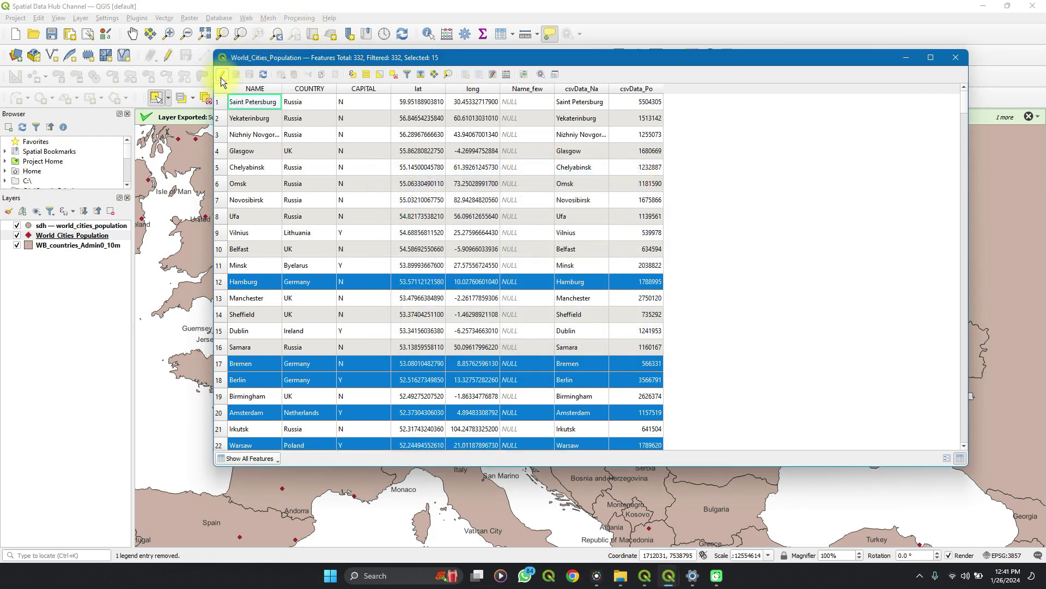
click(221, 78)
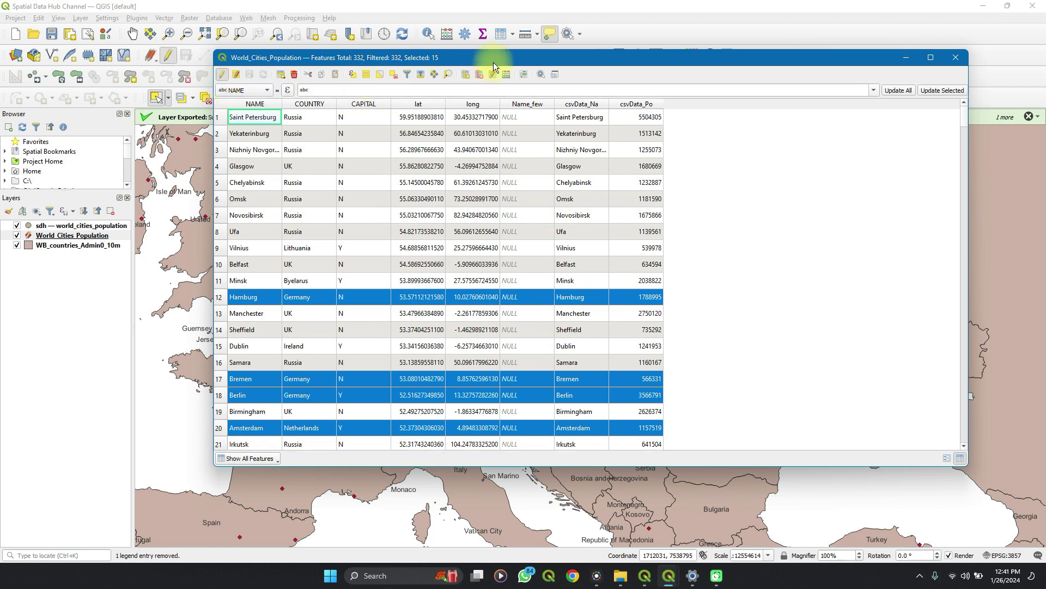
click(480, 74)
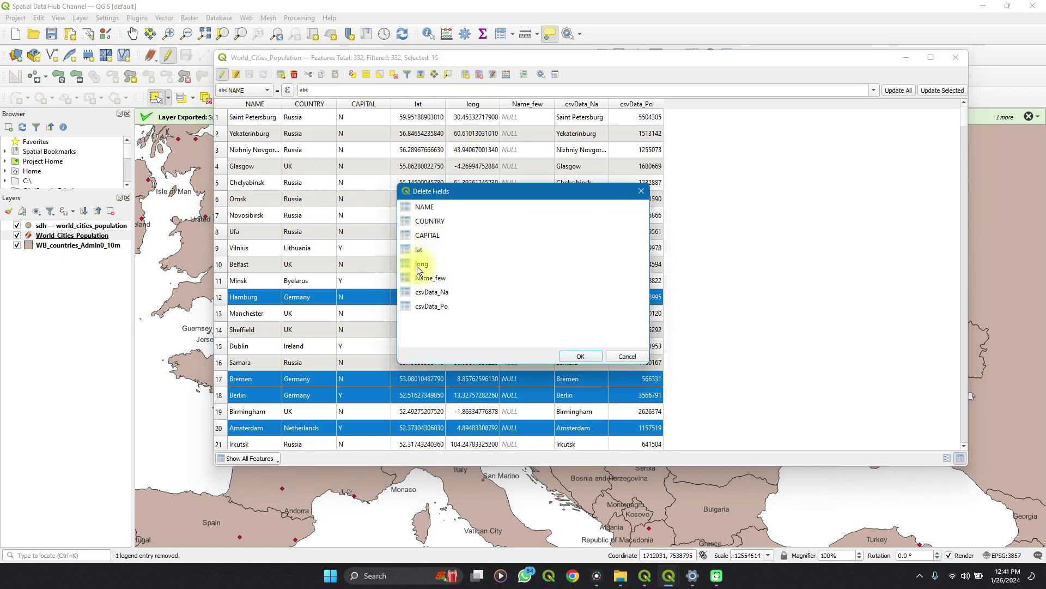
click(419, 267)
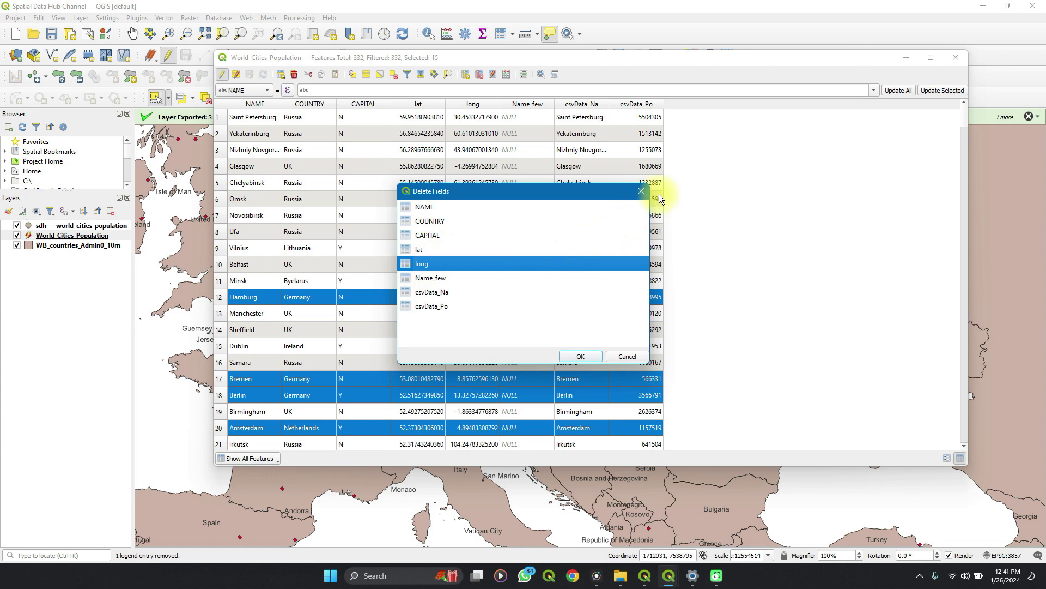
click(643, 194)
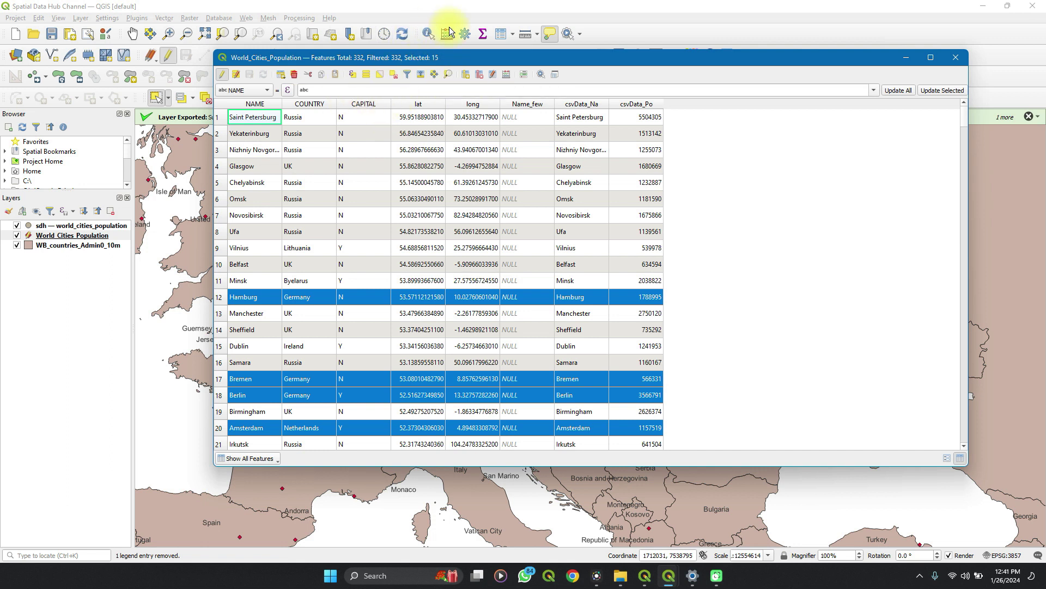
click(506, 75)
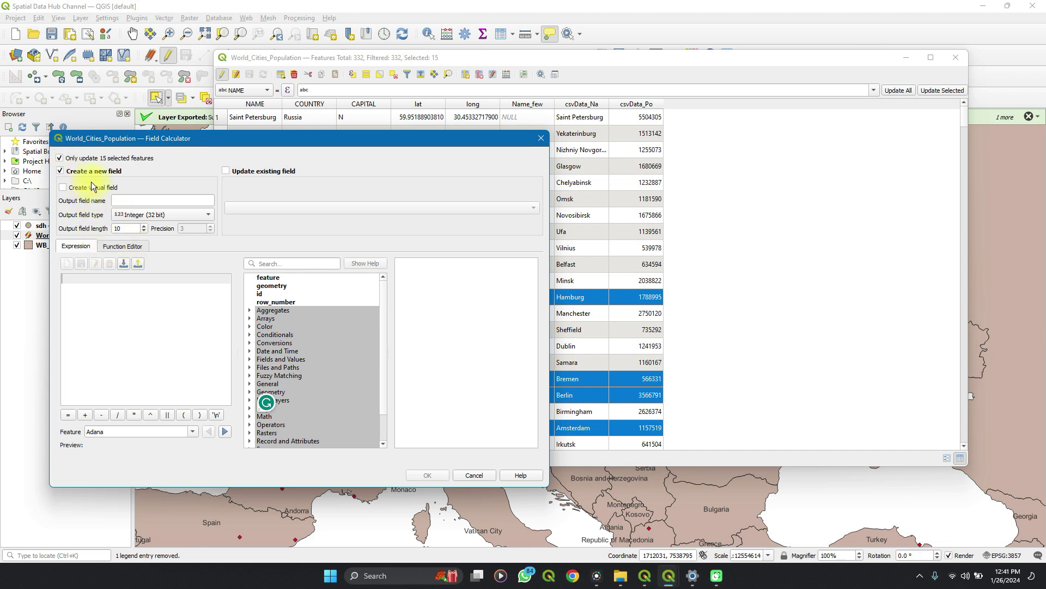
Create text field 'chan' (length 100) filled with 'spatial data hub' for all features.
click(60, 159)
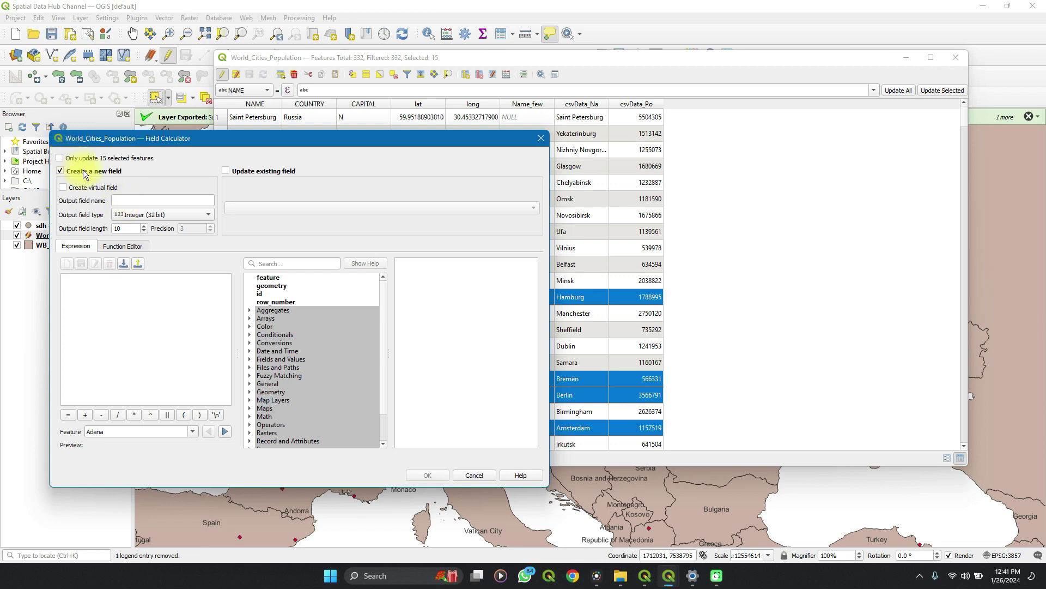
click(149, 202)
click(148, 203)
click(149, 213)
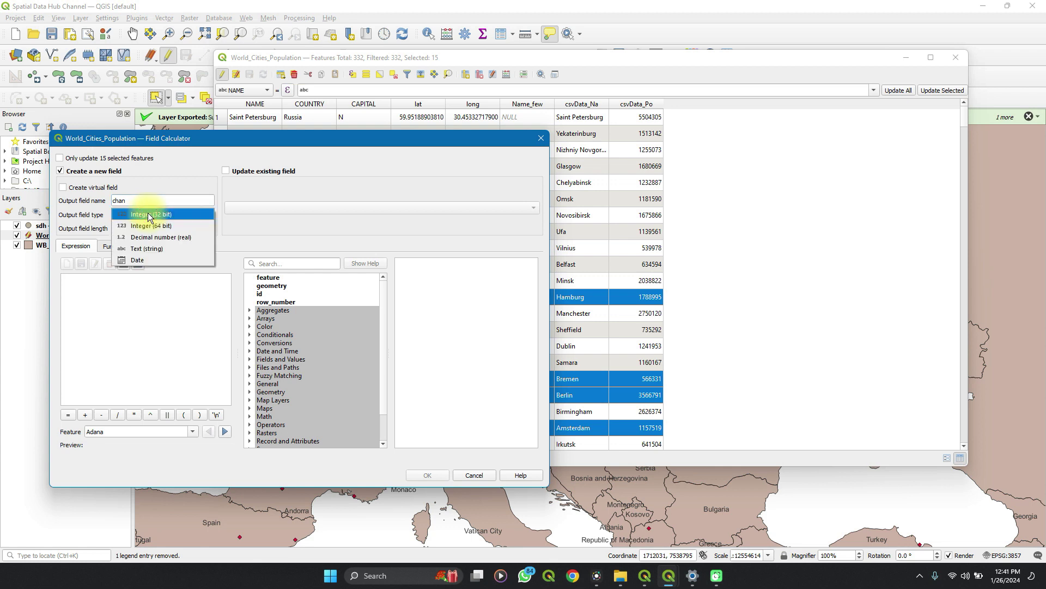
click(153, 248)
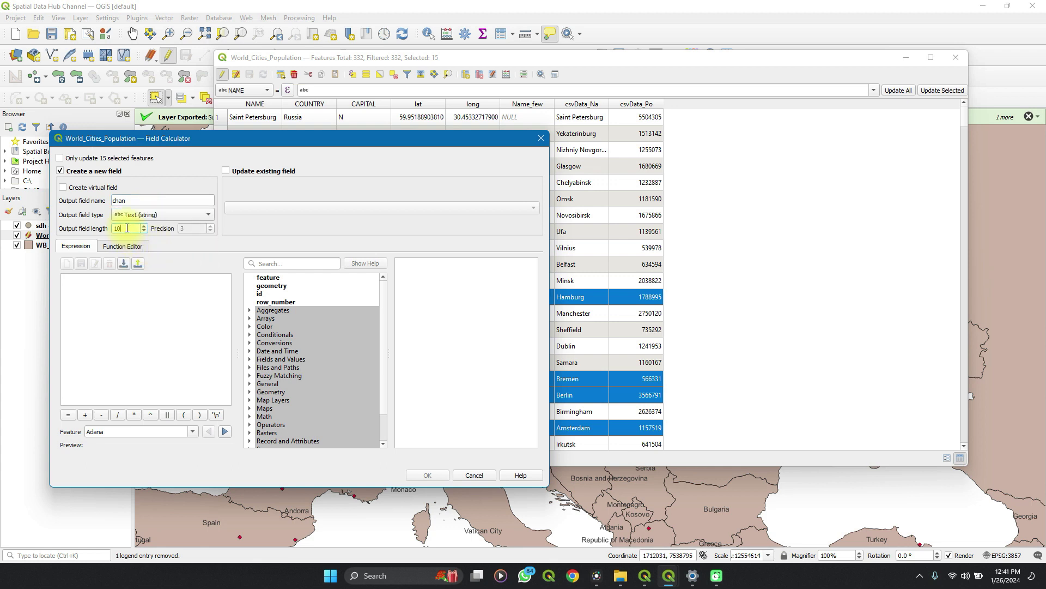
click(117, 309)
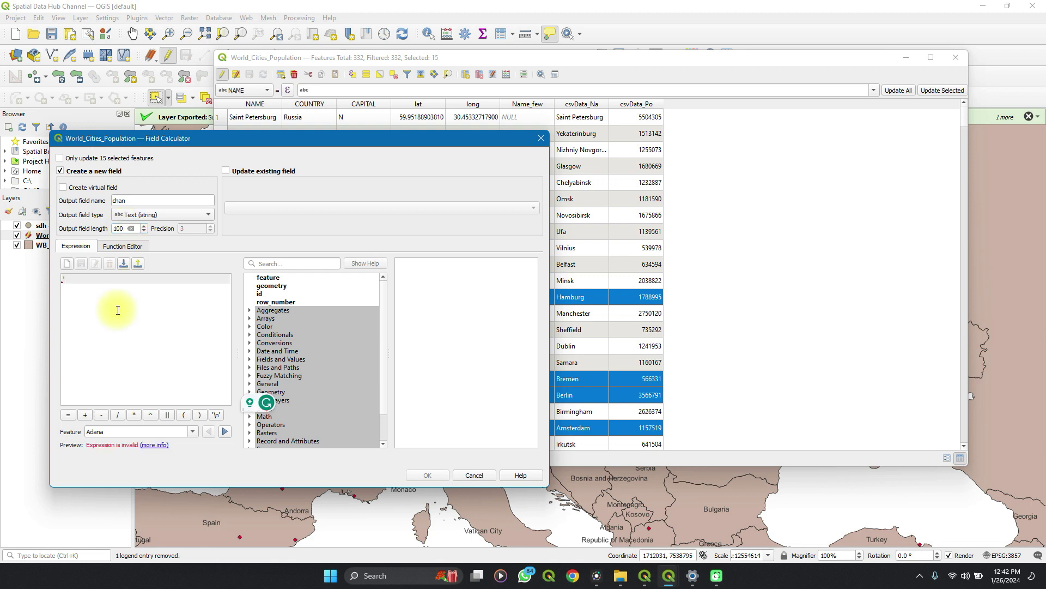
text('spatial )
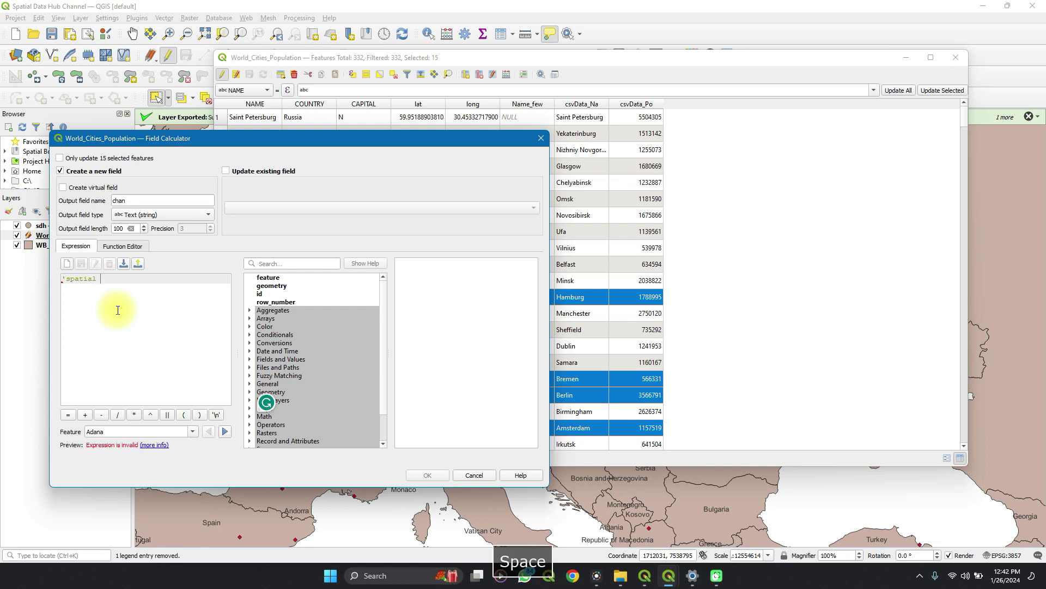
text(data hub')
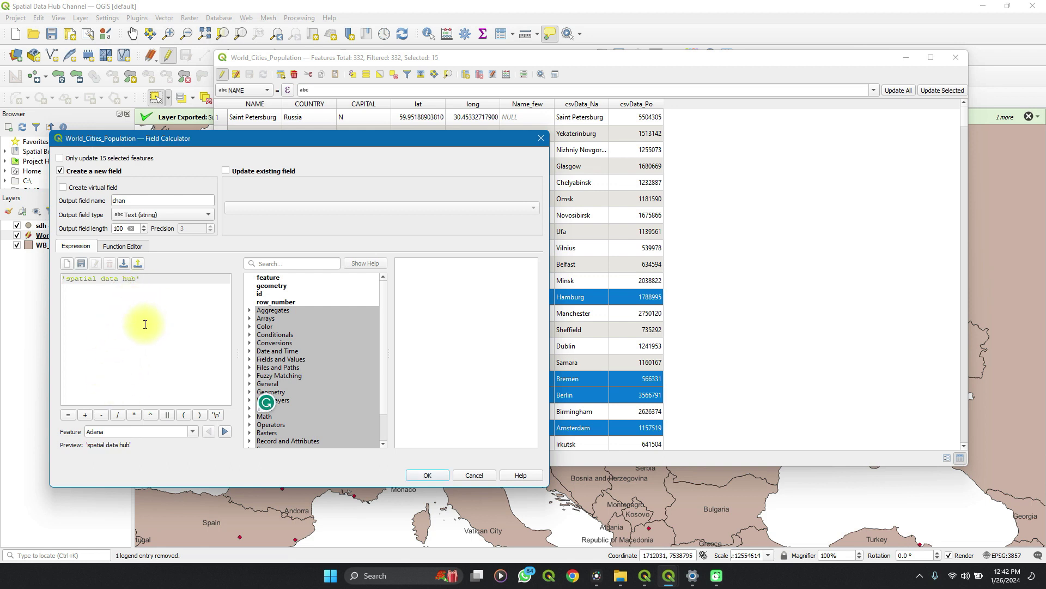
click(421, 475)
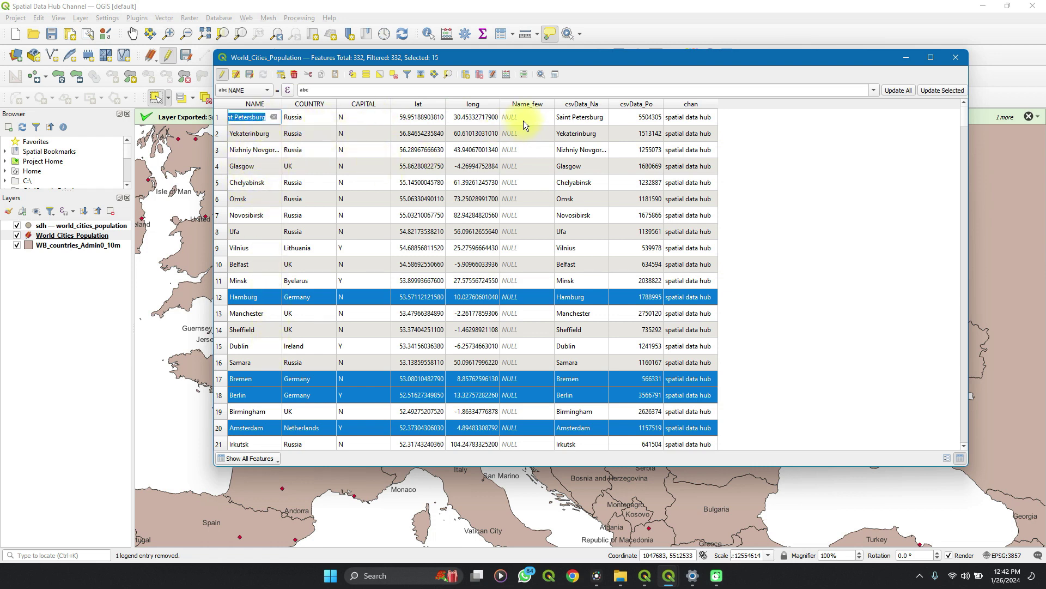
In the Field Calculator, define a 64-bit integer field named unique for the 15 selected features only.
click(506, 74)
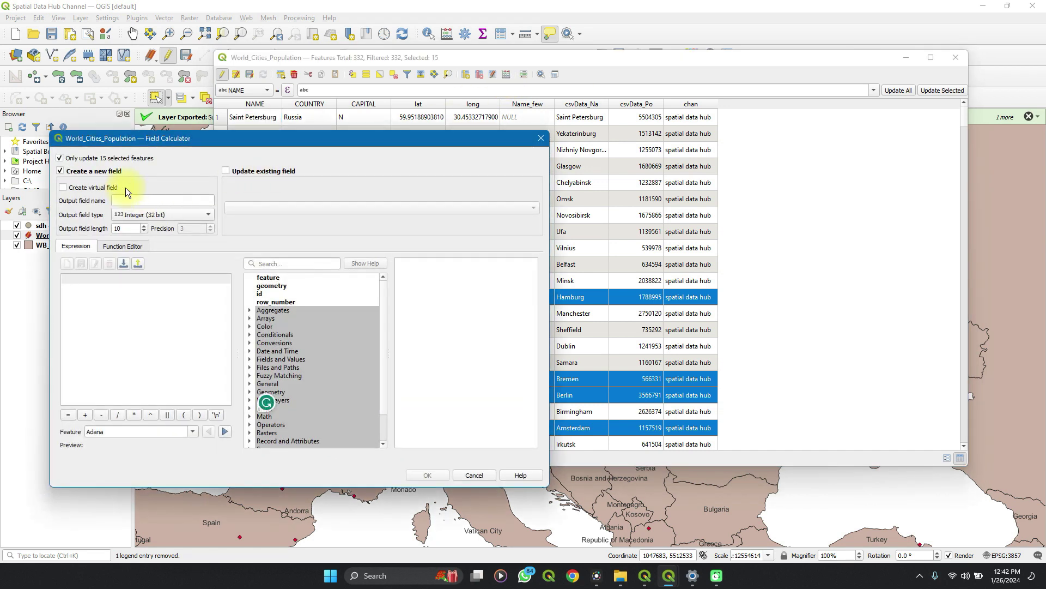
click(61, 159)
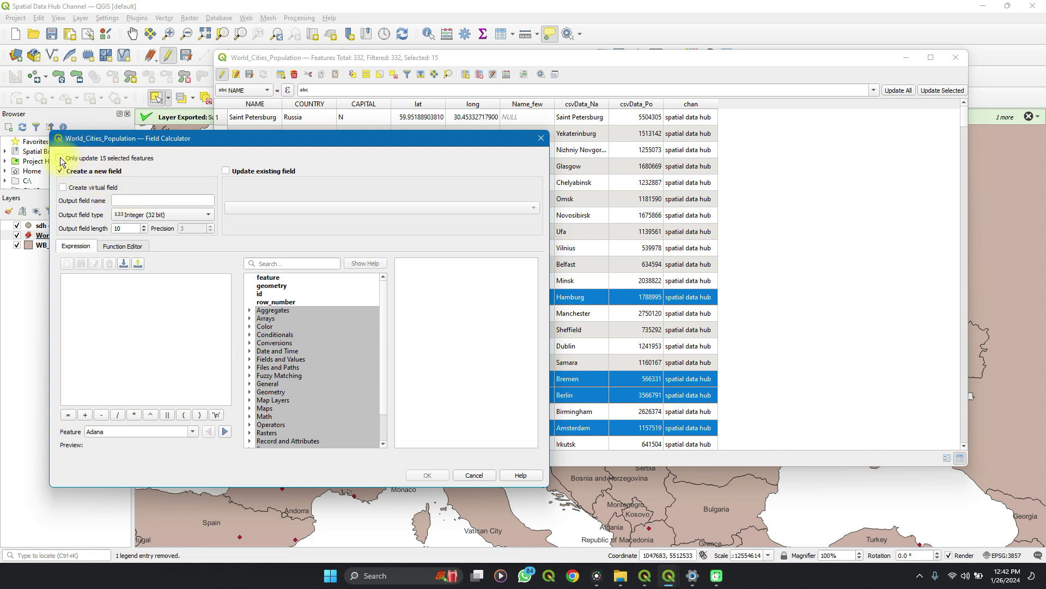
click(60, 159)
click(129, 199)
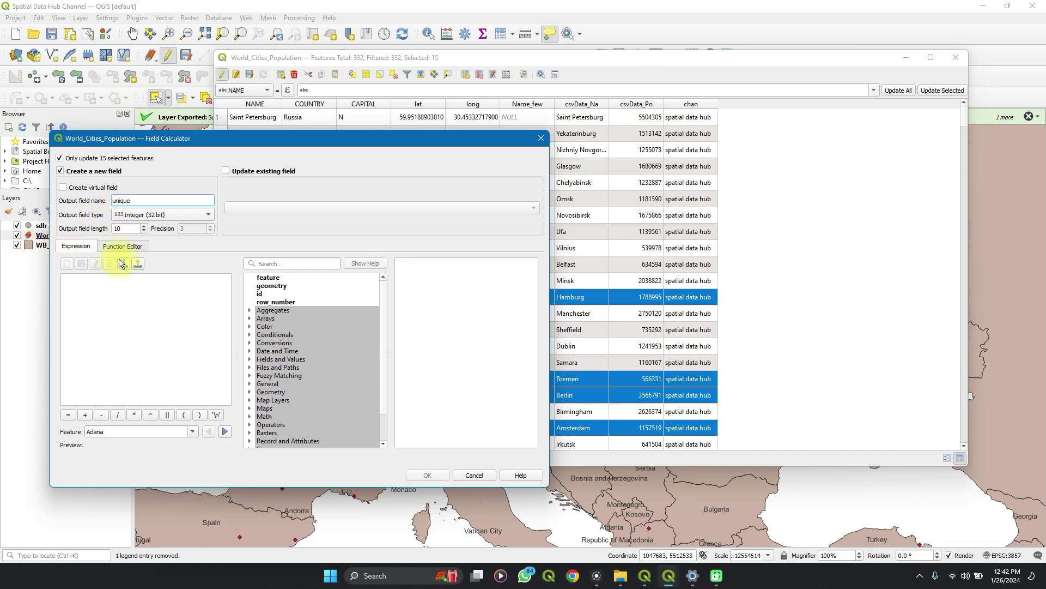
click(132, 217)
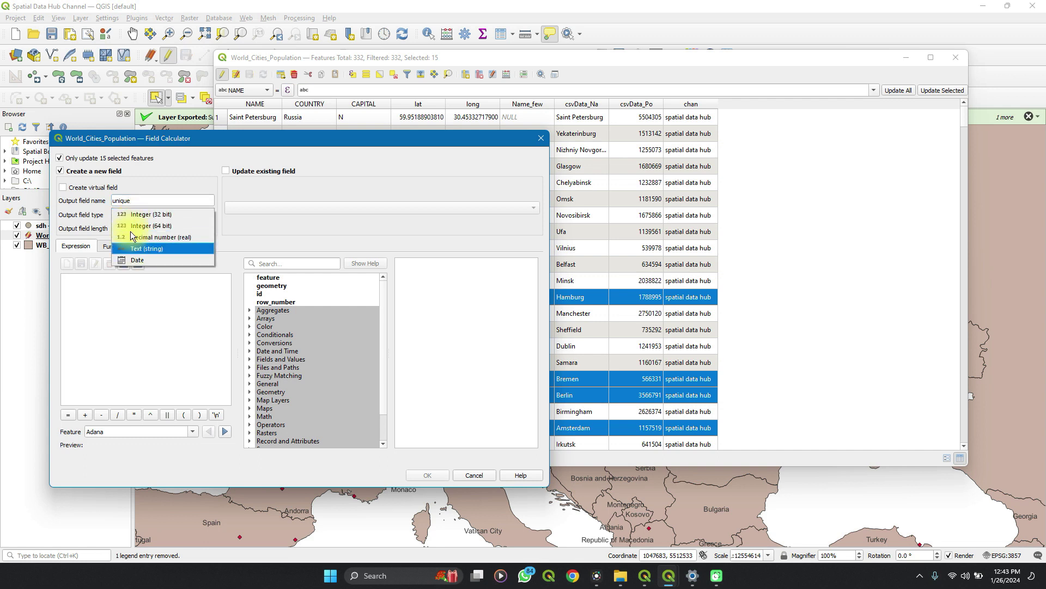
click(131, 225)
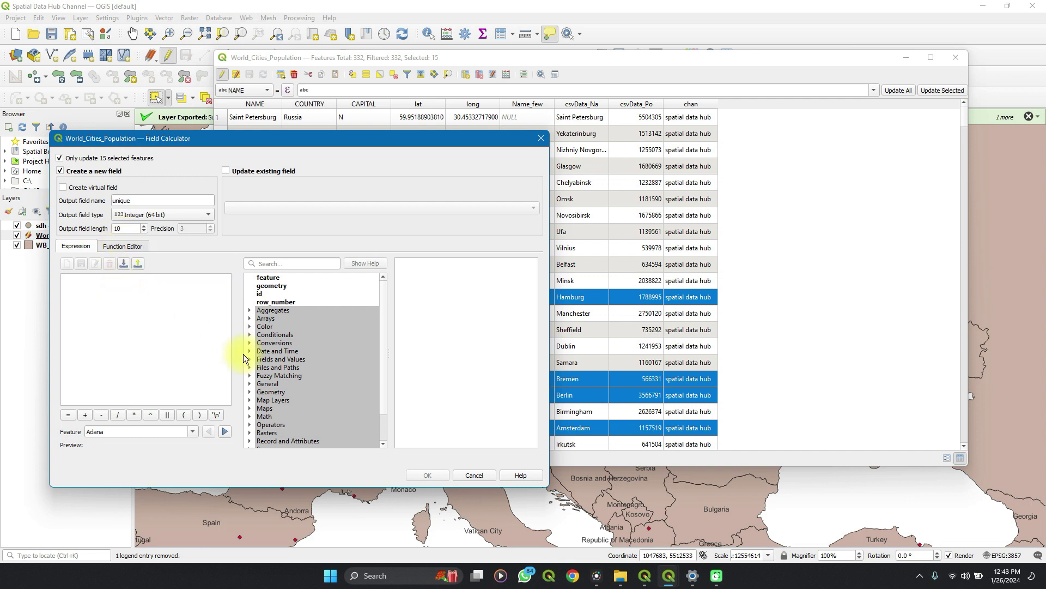
Fill the unique field with each feature's $id and create it.
click(292, 265)
text(id)
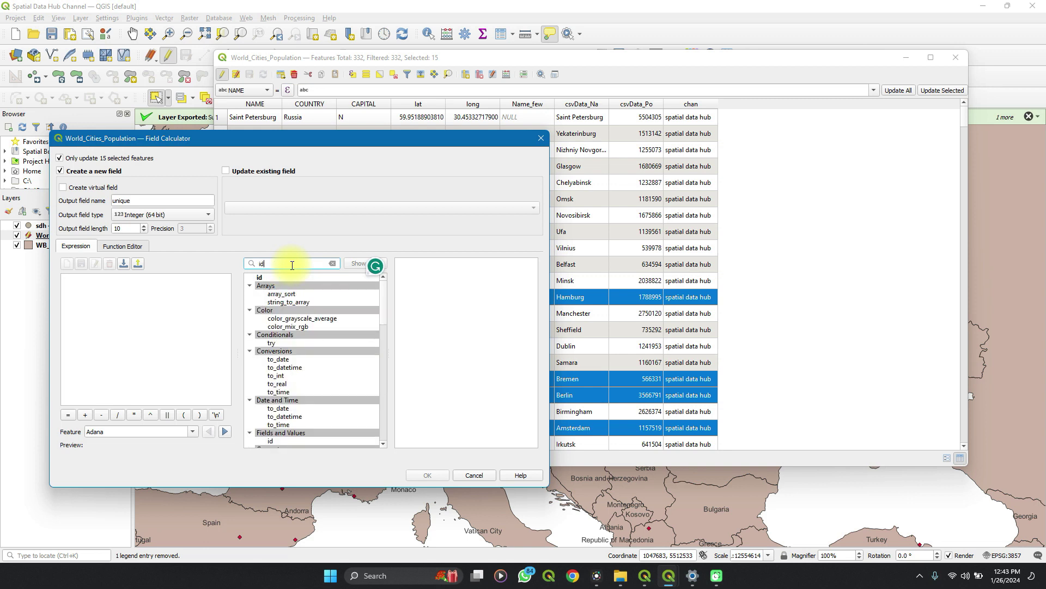
scroll(288, 413, down, 4)
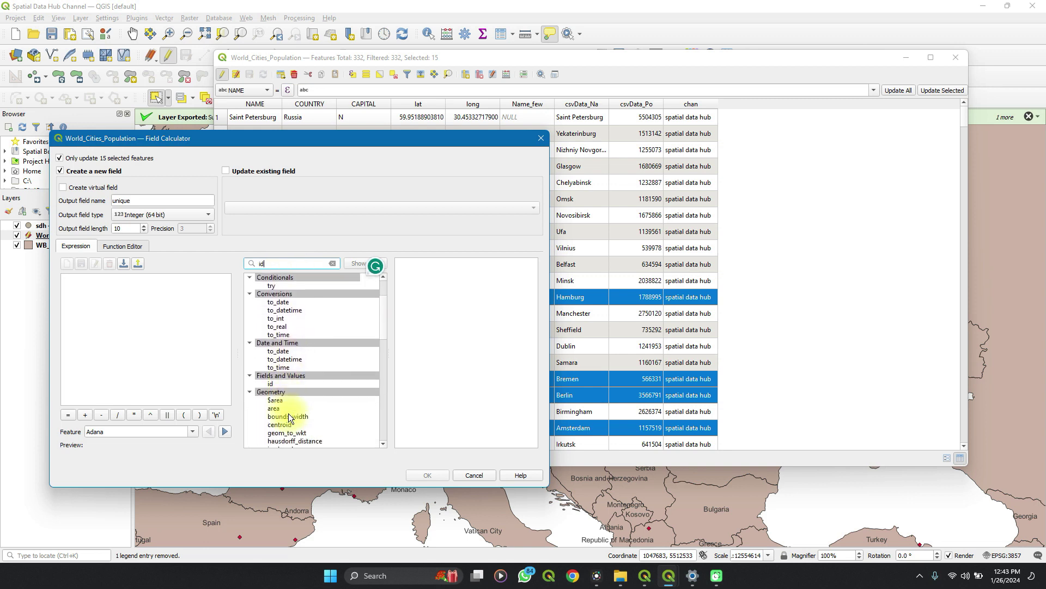
scroll(289, 417, down, 4)
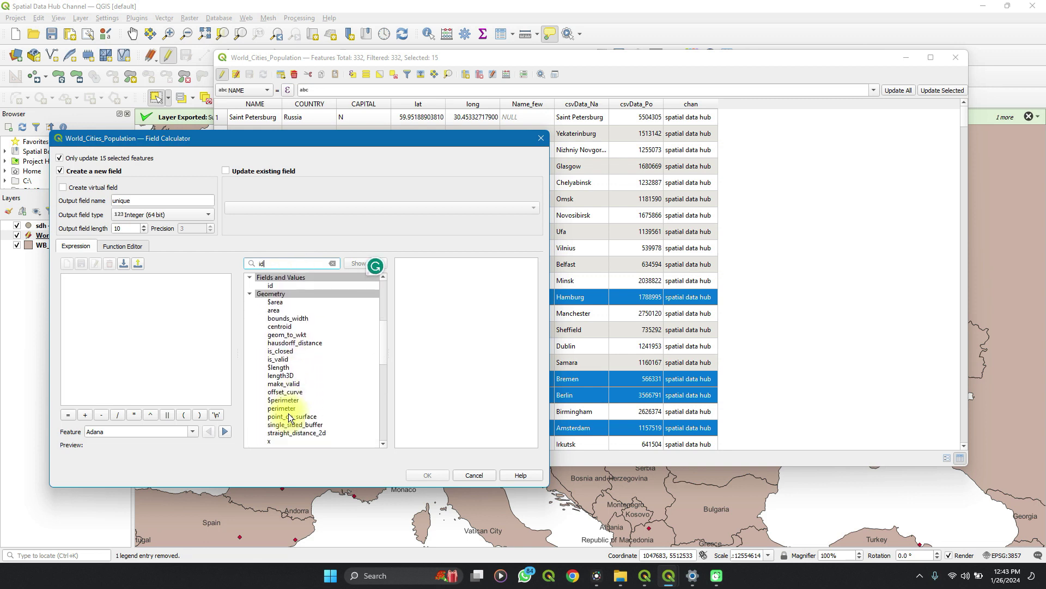
scroll(289, 413, down, 6)
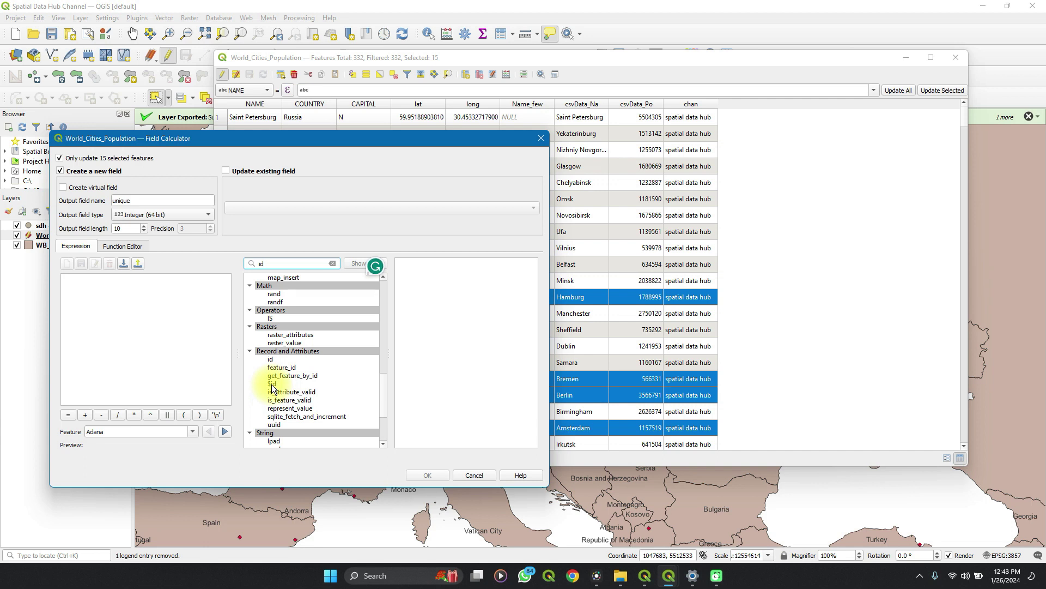
double_click(272, 385)
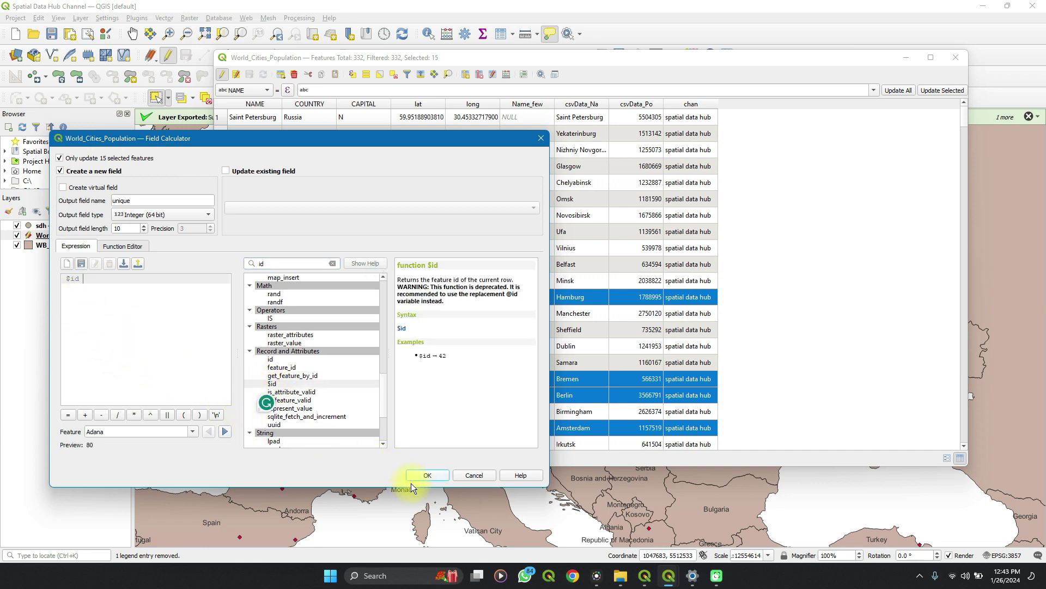
click(433, 476)
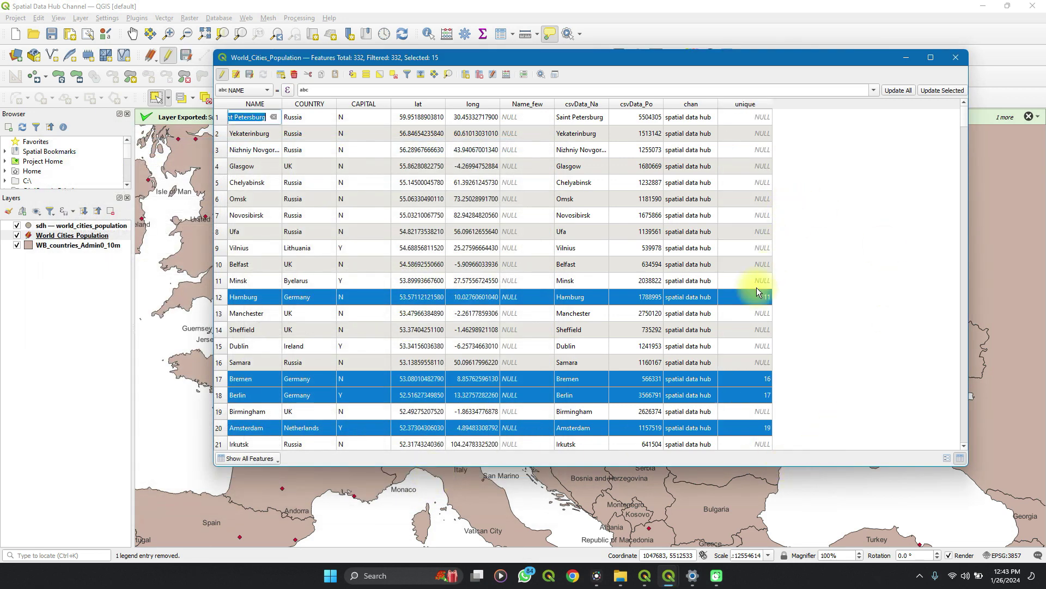
scroll(757, 287, down, 9)
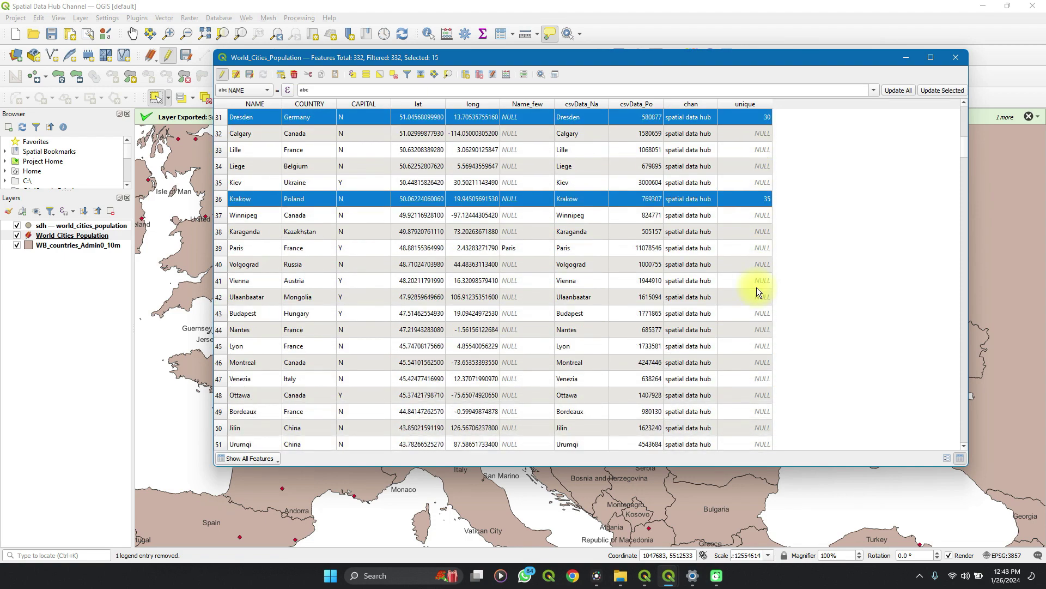
scroll(757, 287, up, 10)
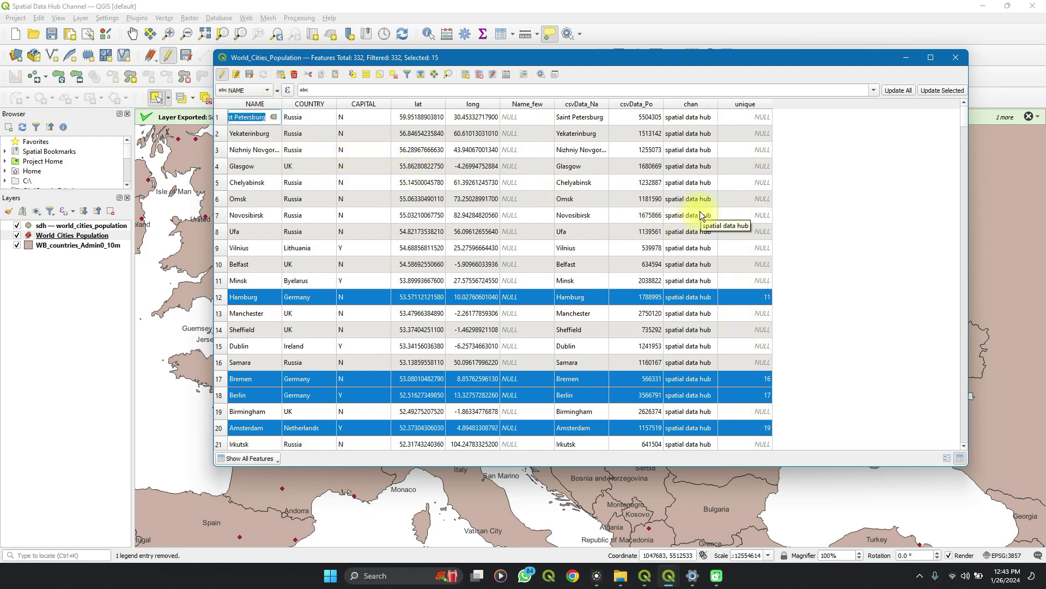
scroll(732, 296, down, 2)
scroll(732, 300, up, 2)
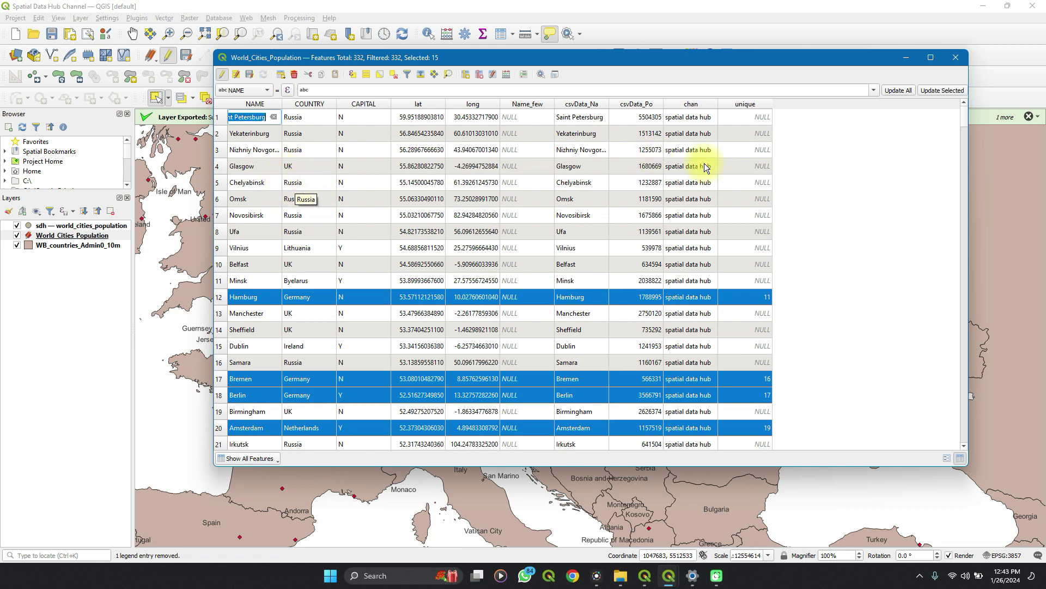
click(351, 75)
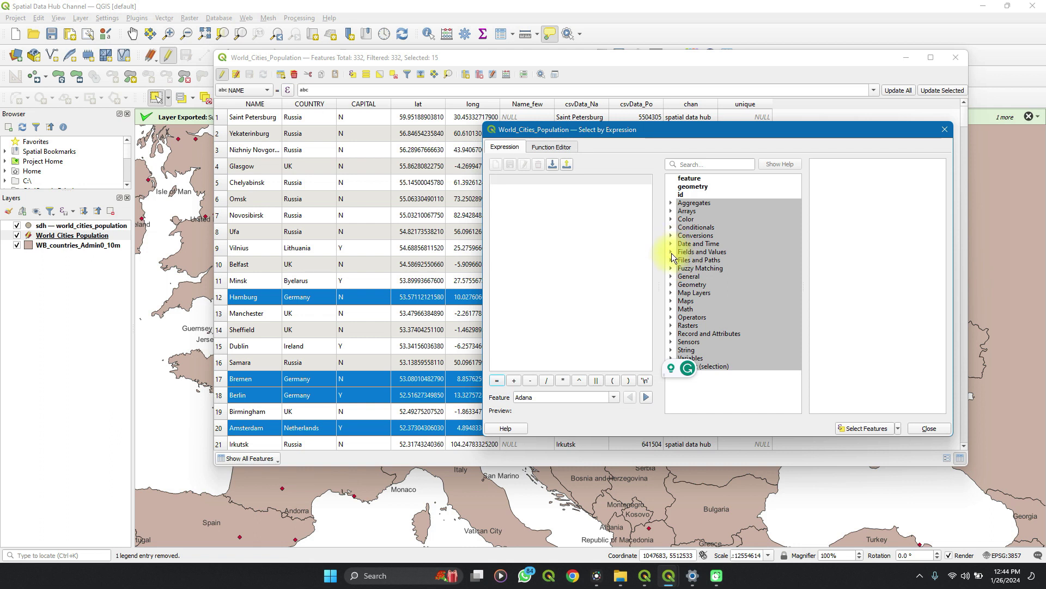
Select the 14 cities matching the expression "COUNTRY" = 'Russia'.
click(671, 253)
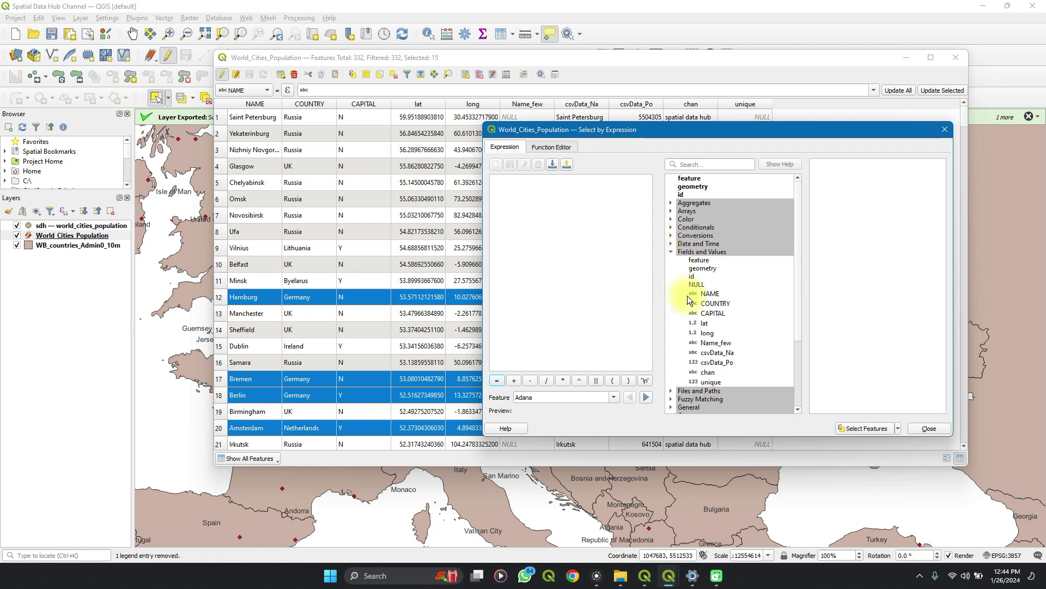
double_click(715, 303)
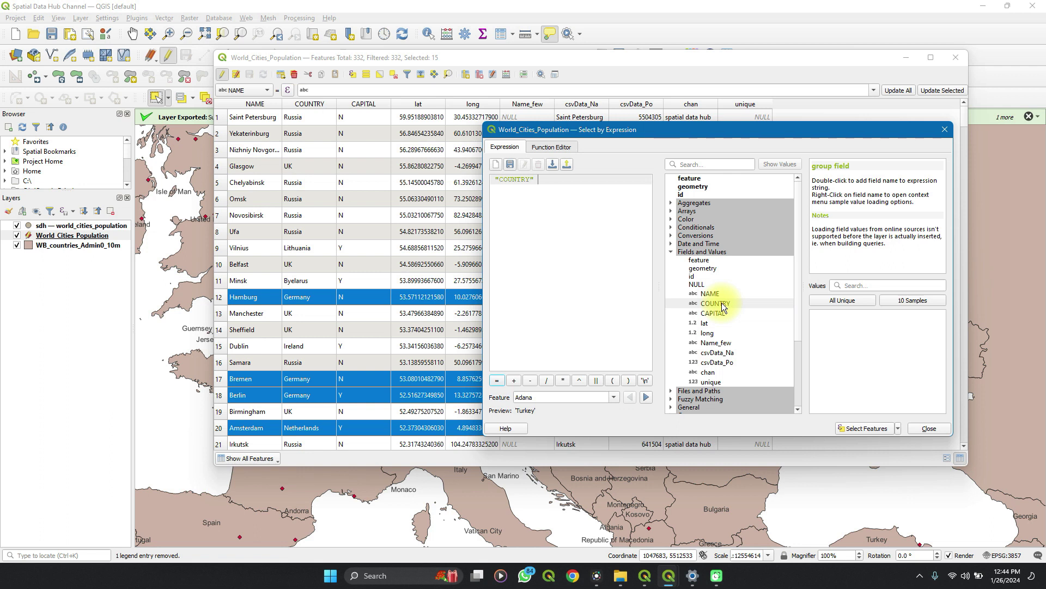
click(494, 381)
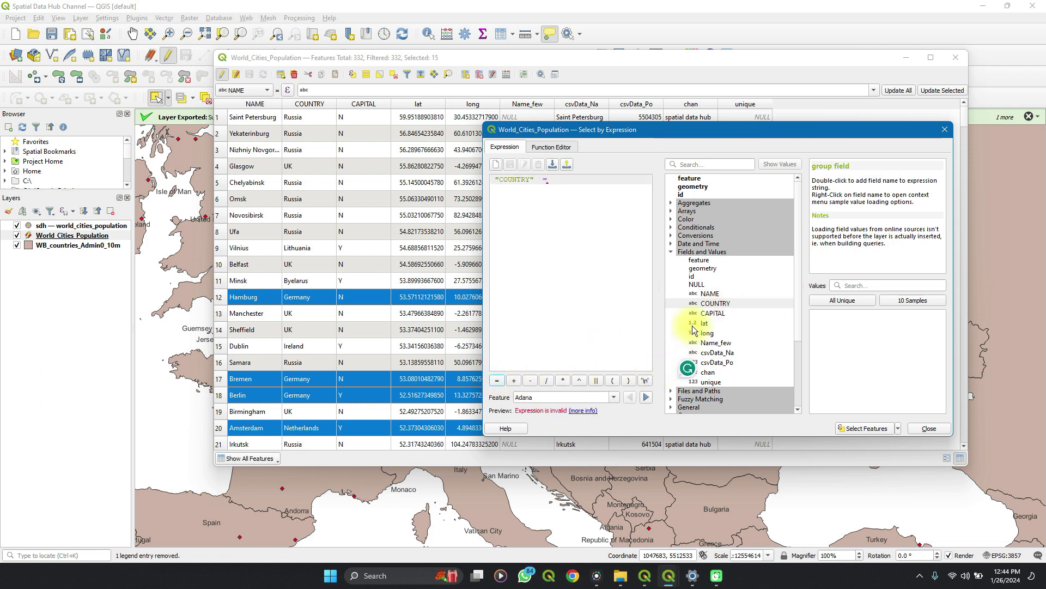
scroll(719, 333, down, 1)
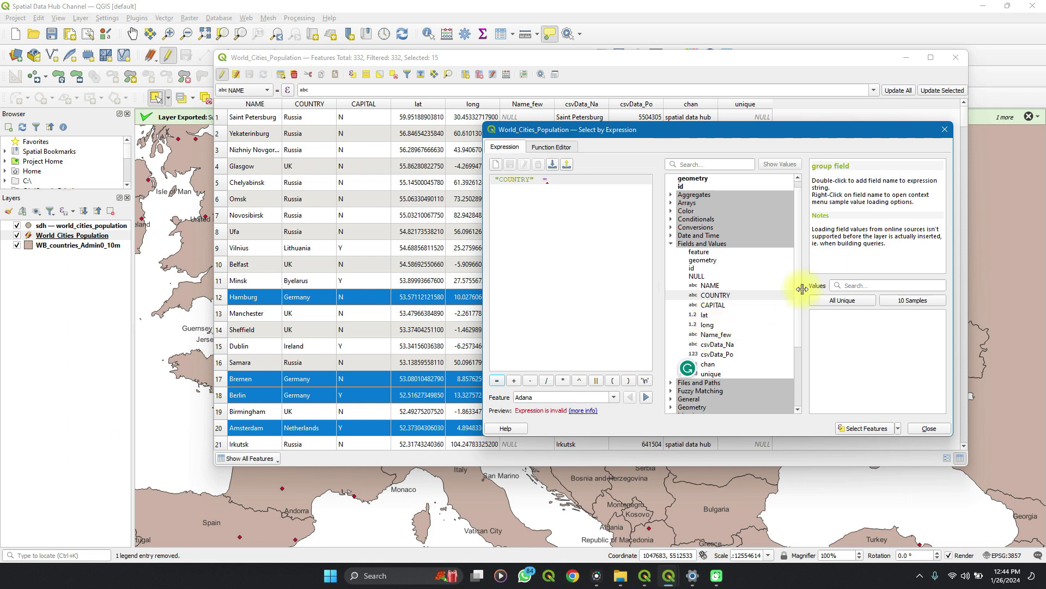
click(836, 300)
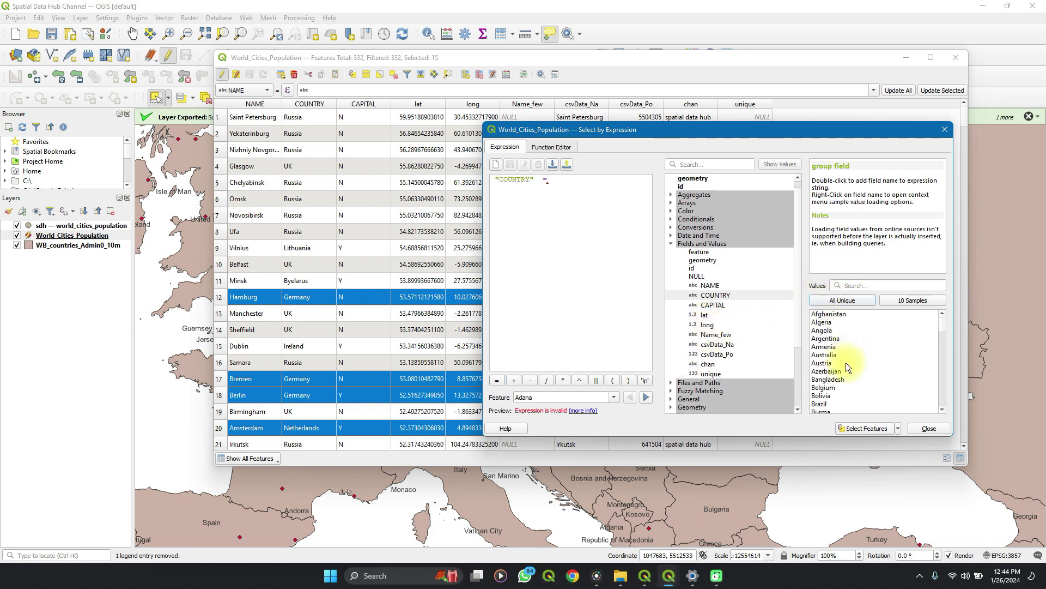
scroll(846, 365, down, 2)
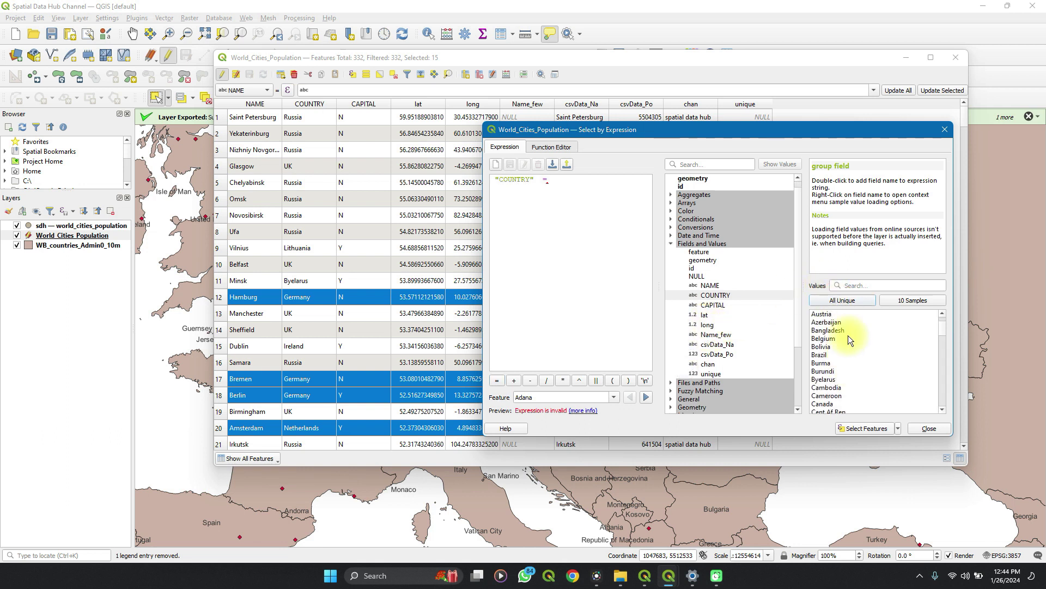
click(862, 287)
text(rus)
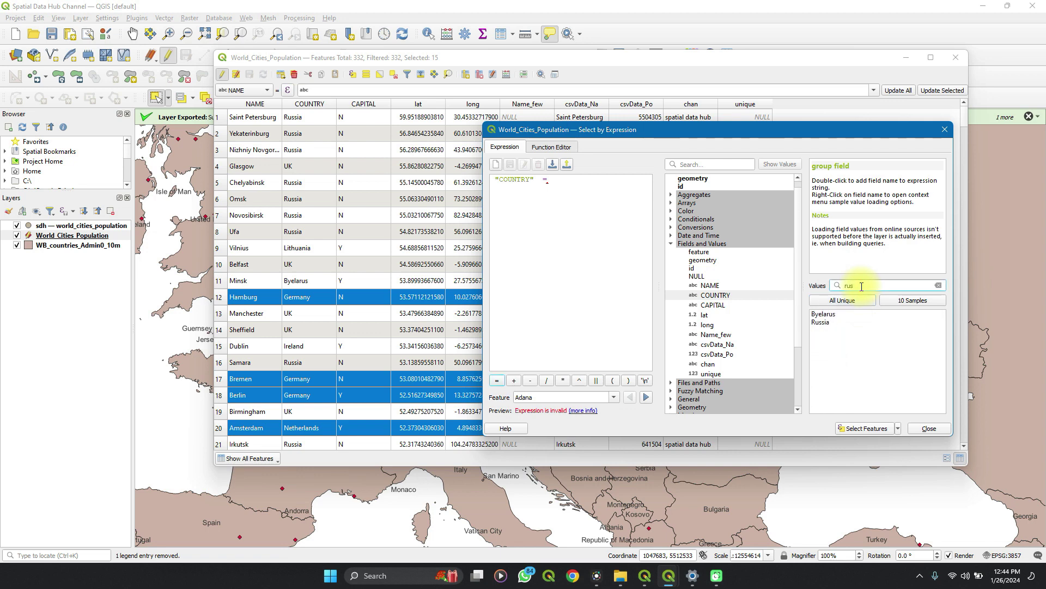
double_click(823, 320)
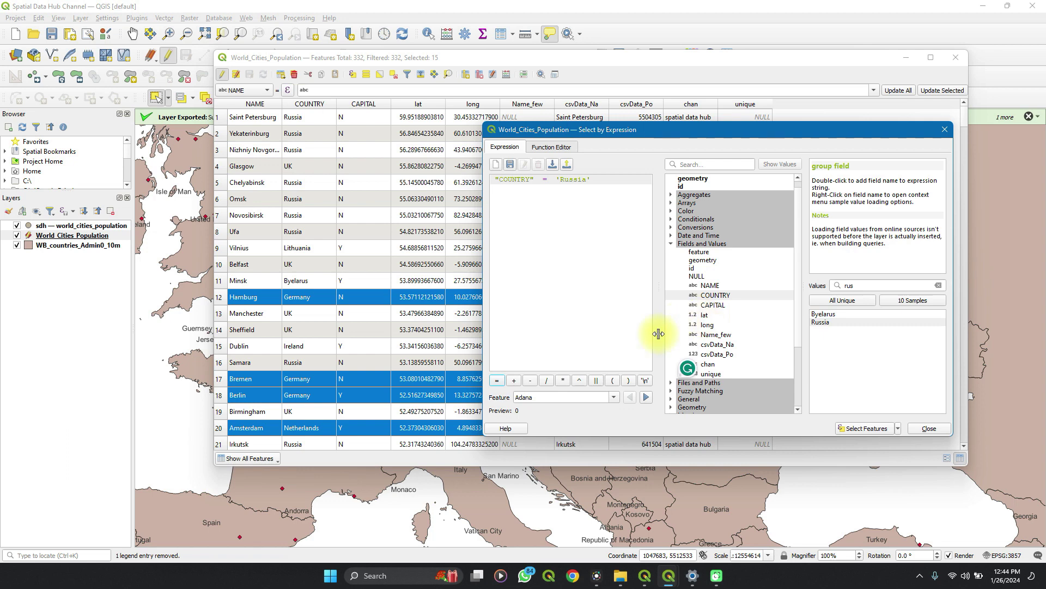
click(861, 428)
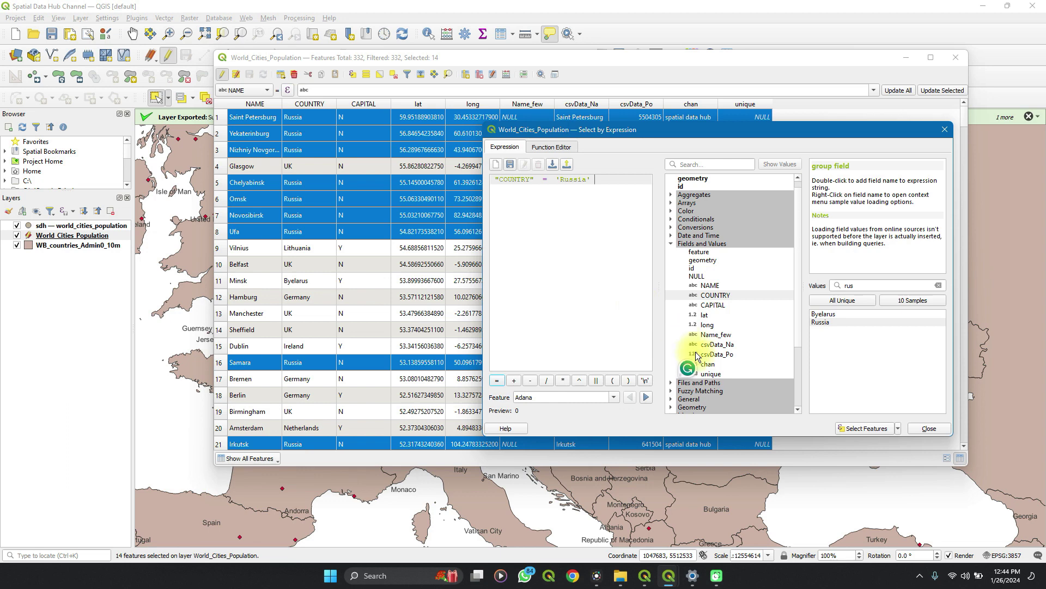
Add cities matching "COUNTRY" = 'Byelarus' (Minsk) to the current selection, giving 15 selected.
click(900, 429)
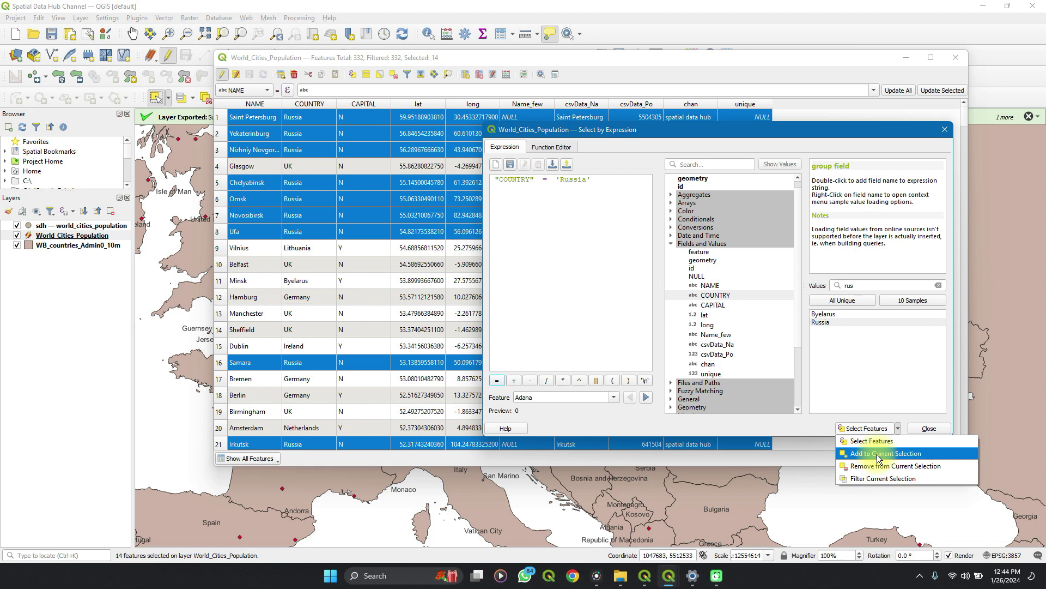
double_click(835, 314)
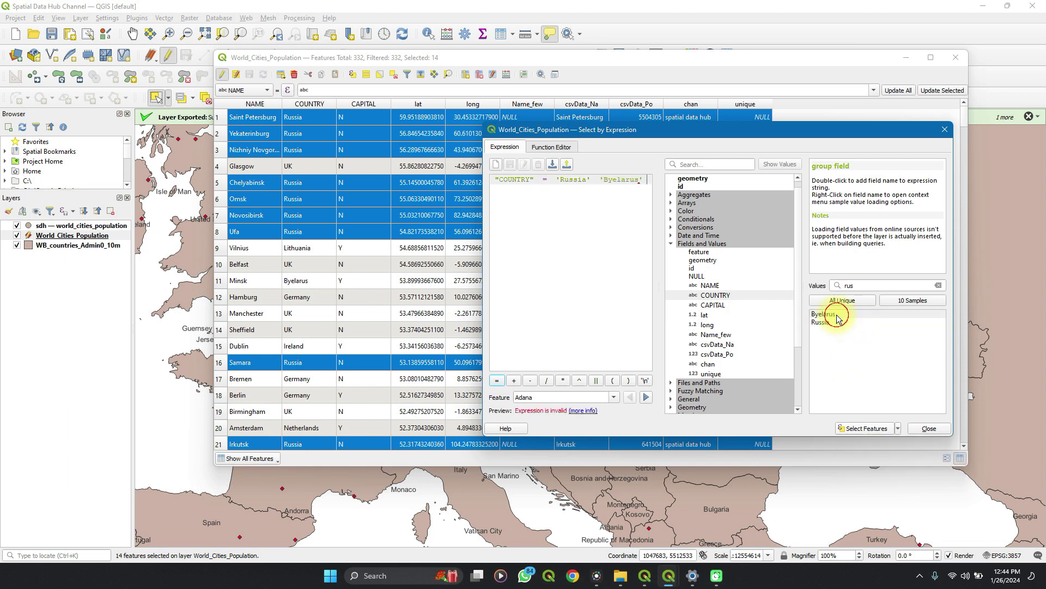
click(597, 180)
key(ctrl+BackSpace)
key(ctrl+BackSpace)
key(ctrl+BackSpace)
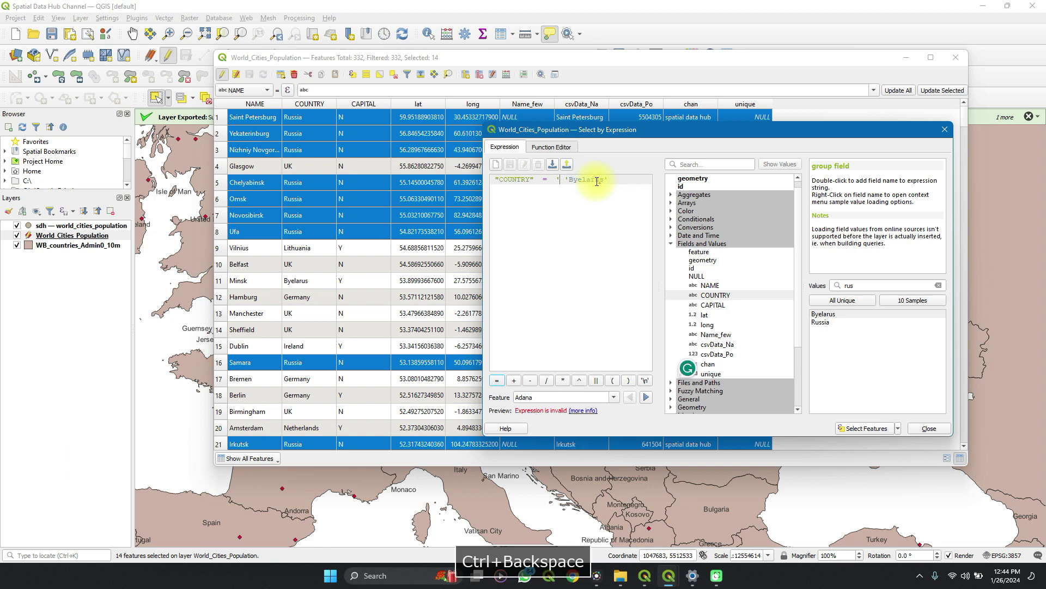
key(Delete)
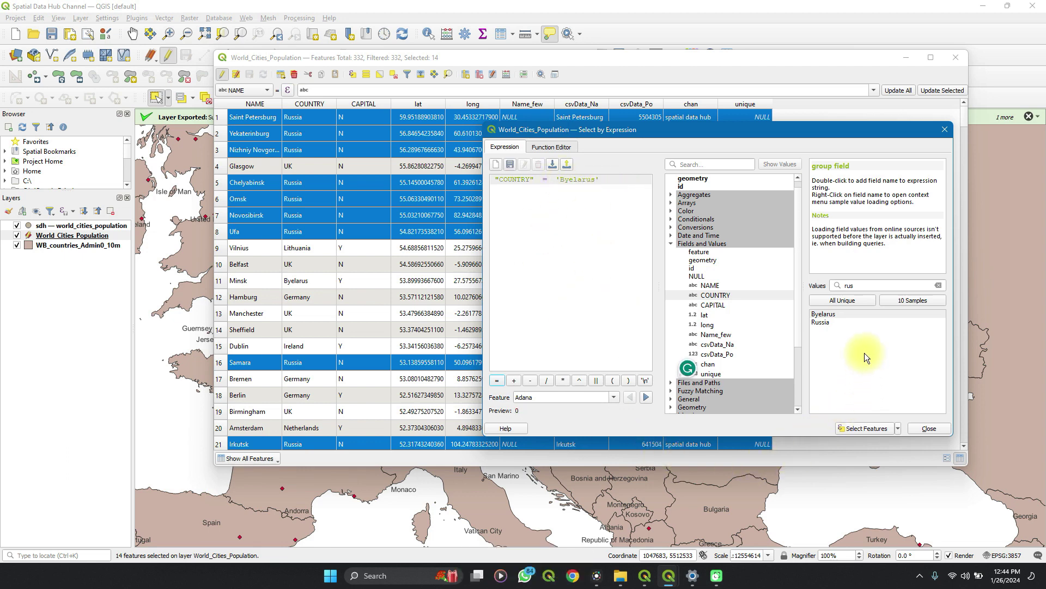
click(898, 429)
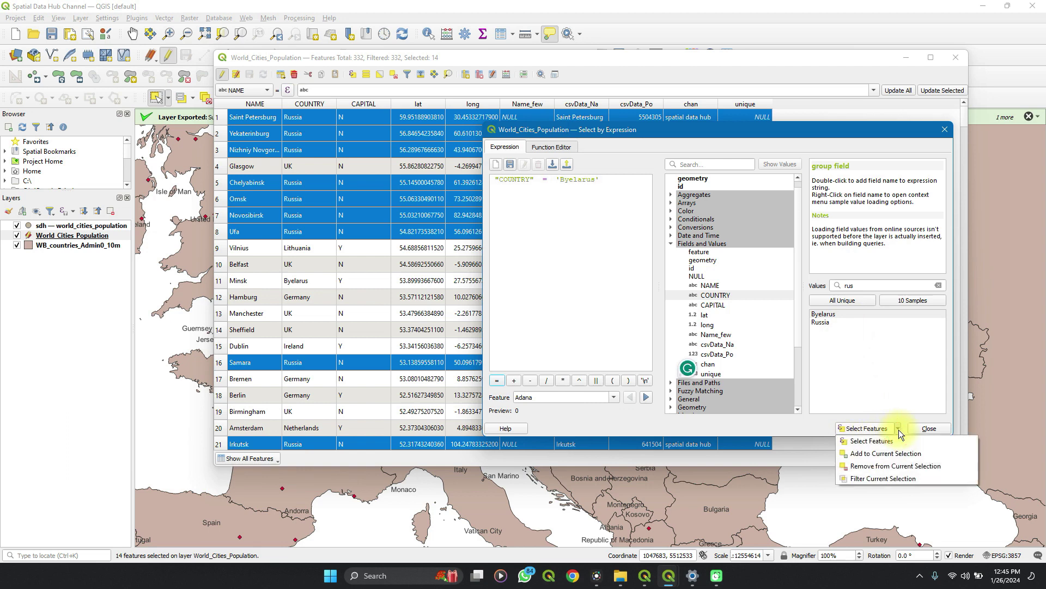
click(880, 453)
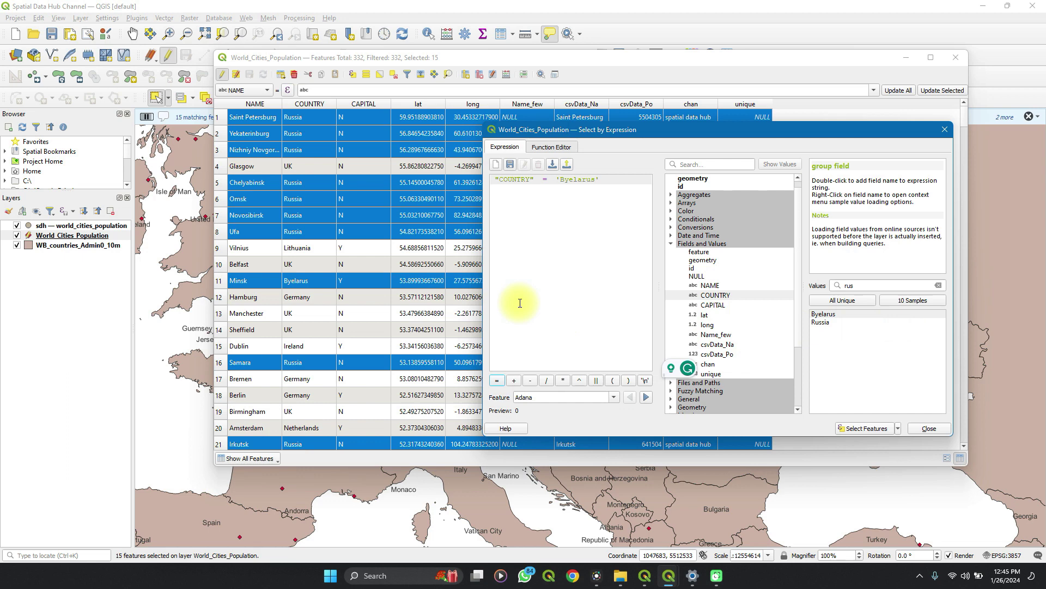
click(944, 129)
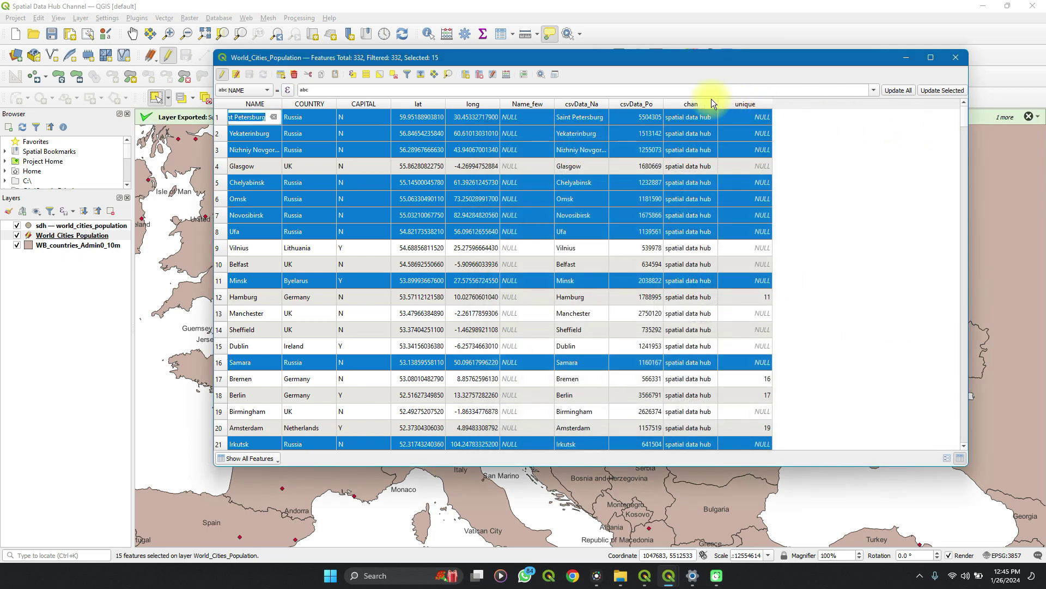
Close the attribute table and bring up the Export menu for World_Cities_Population.
click(673, 91)
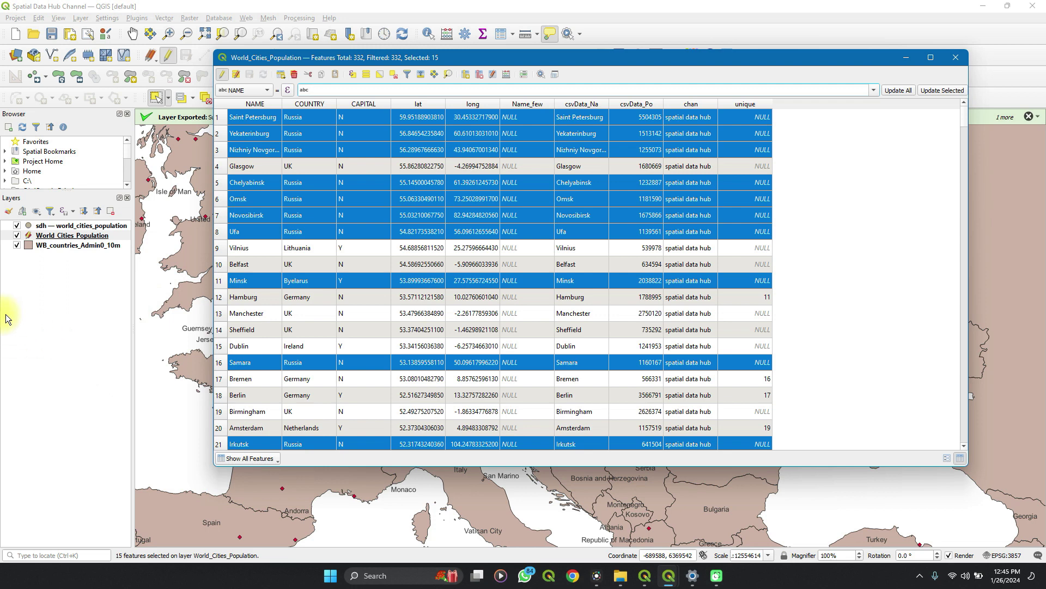
click(54, 235)
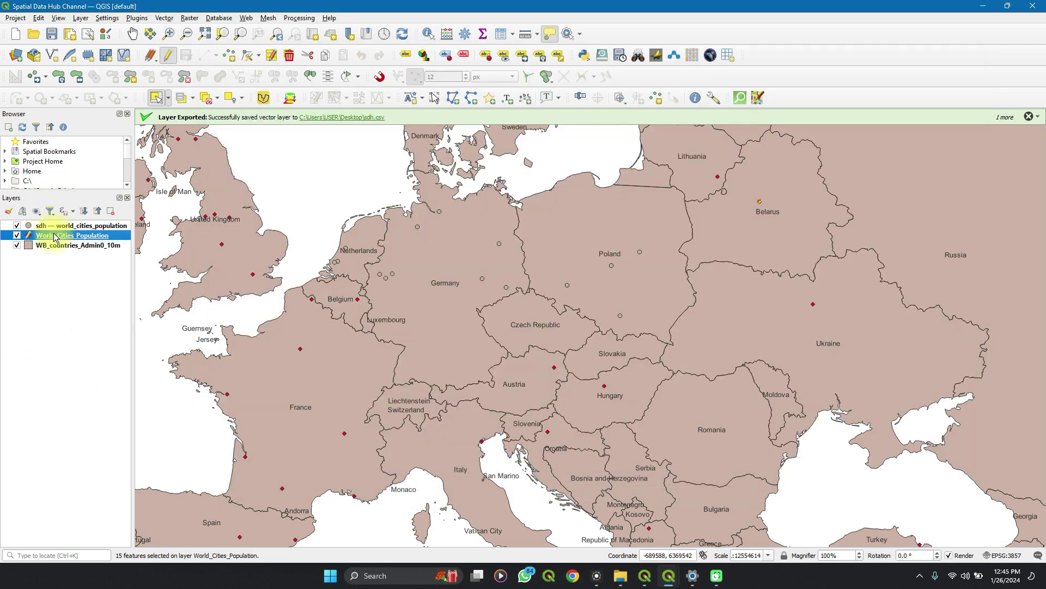
right_click(55, 235)
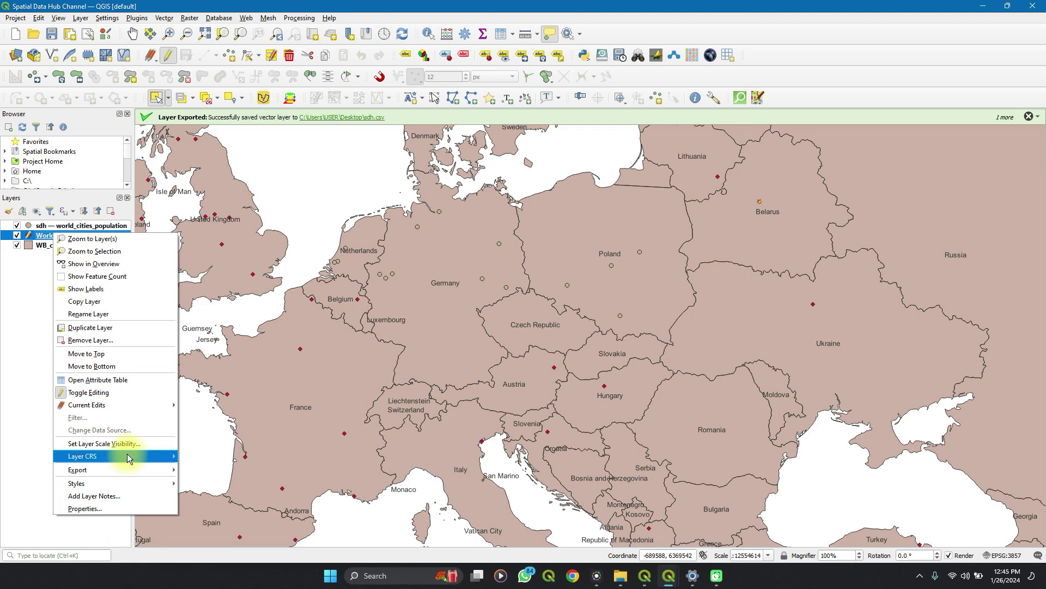
mouse_move(139, 470)
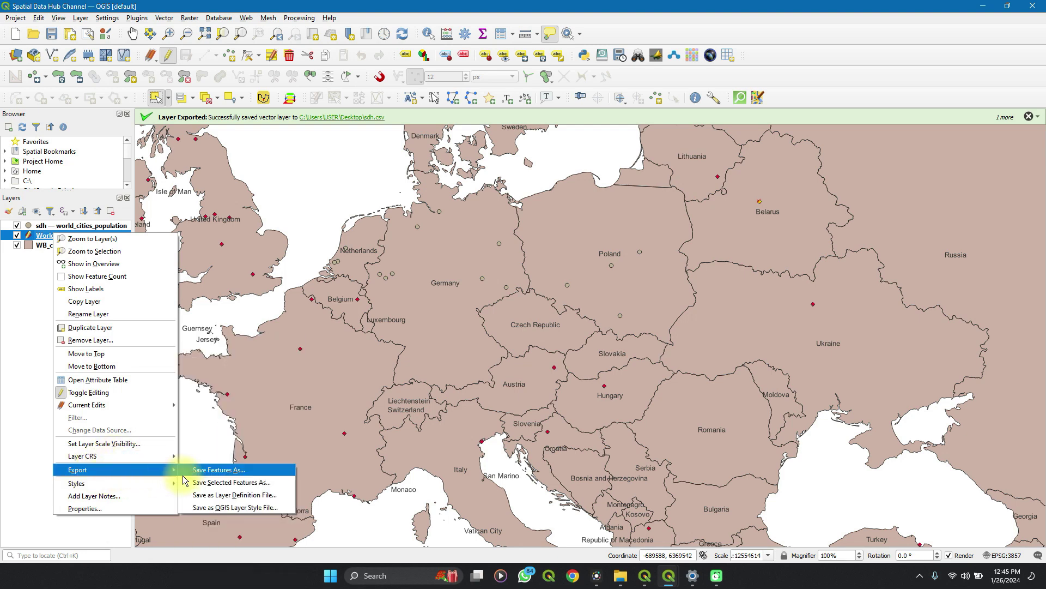
Save only the selected cities as a GeoPackage to Desktop\fdj.gpkg.
click(232, 483)
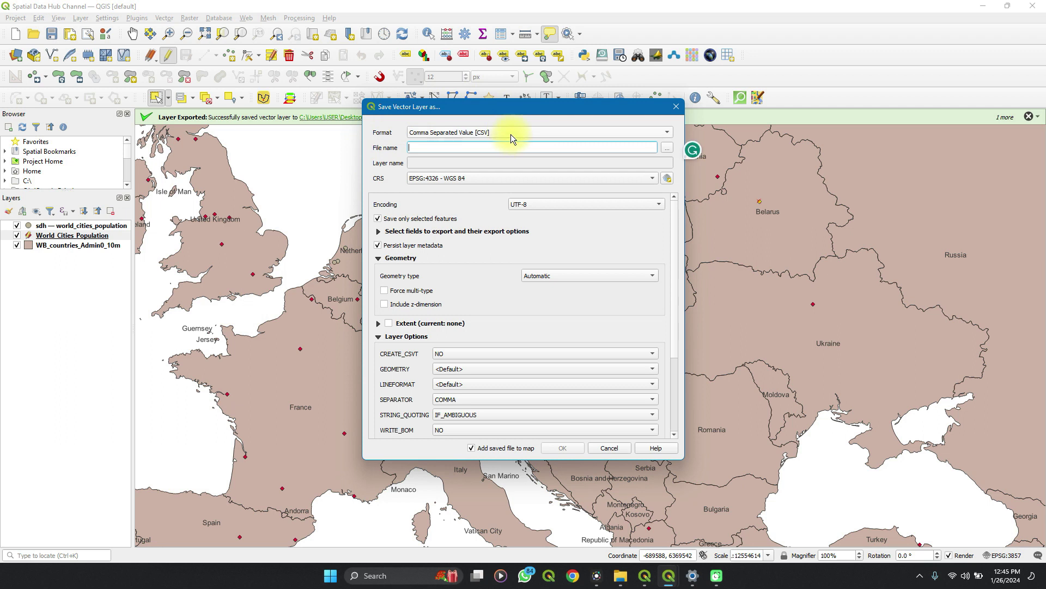
click(512, 134)
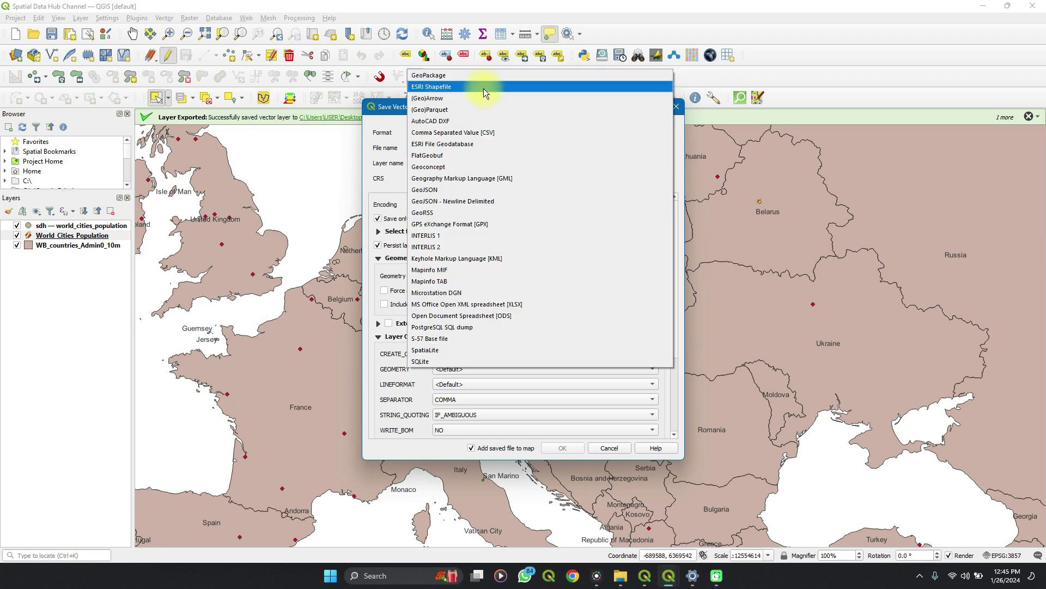
click(454, 77)
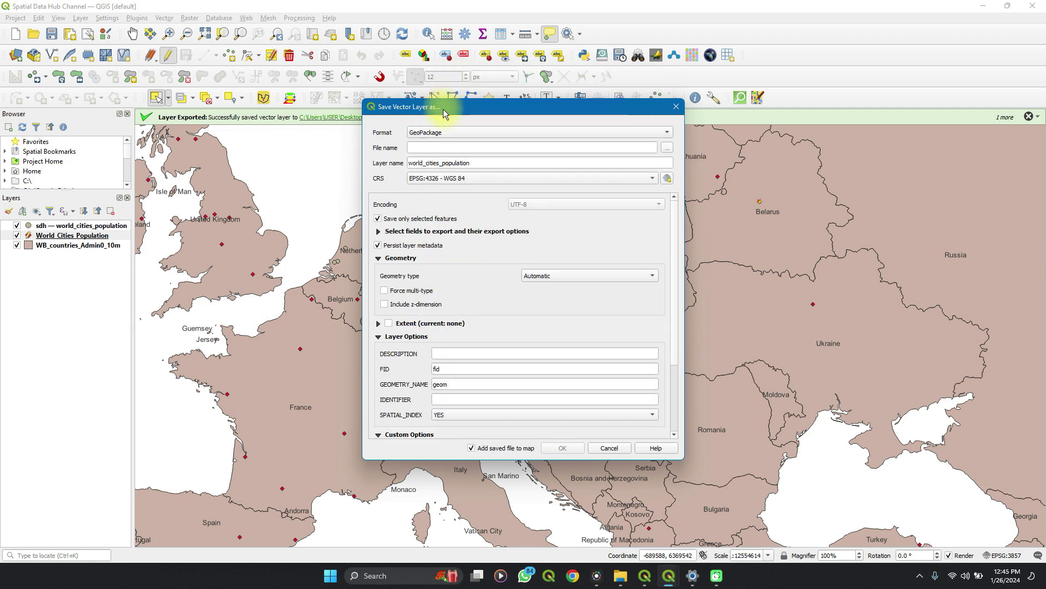
click(667, 147)
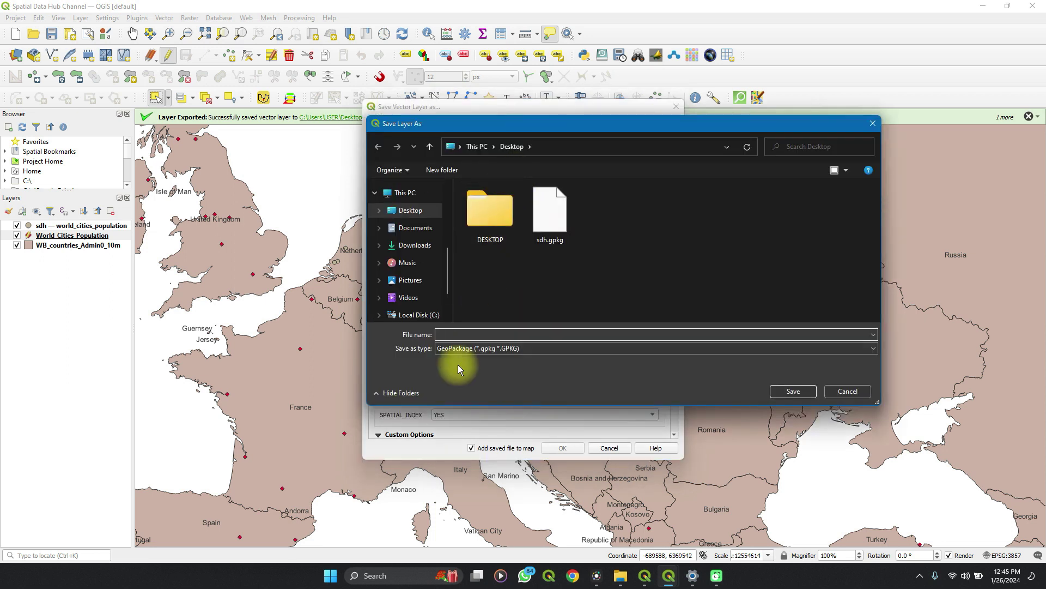
text(f)
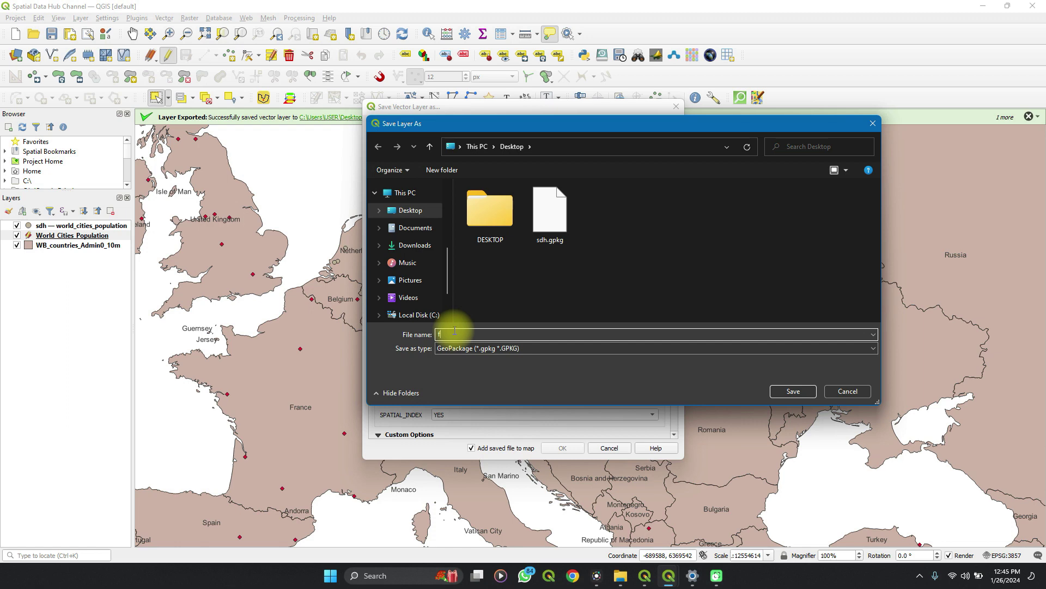
text(dj)
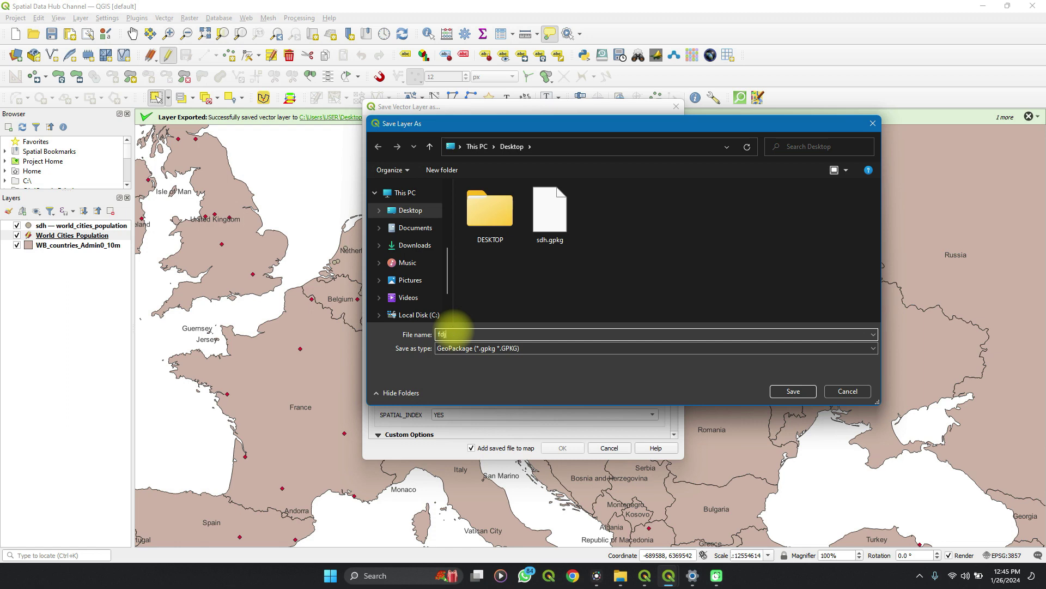
click(777, 392)
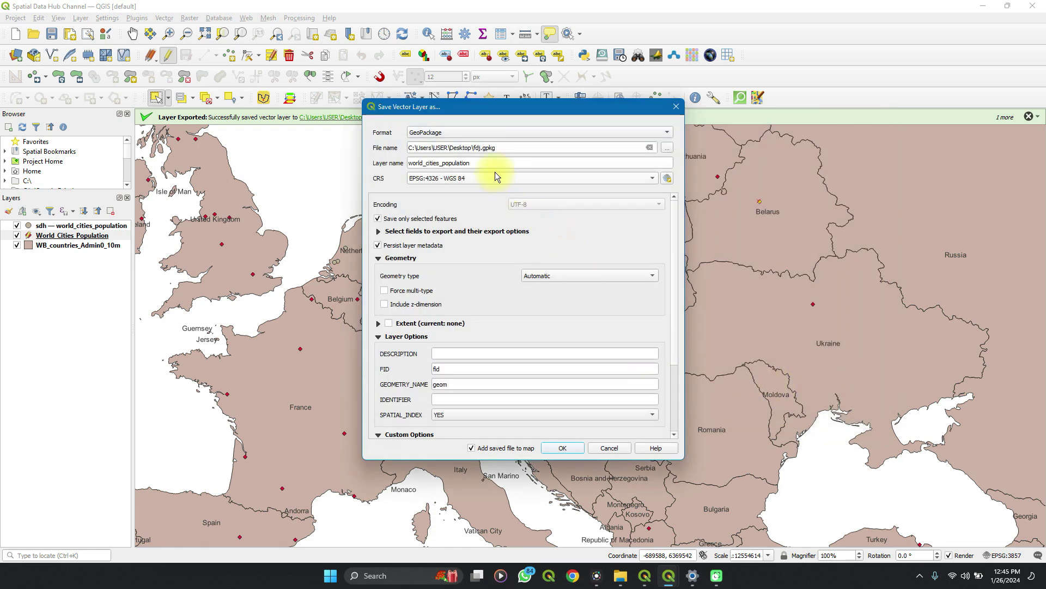
click(566, 453)
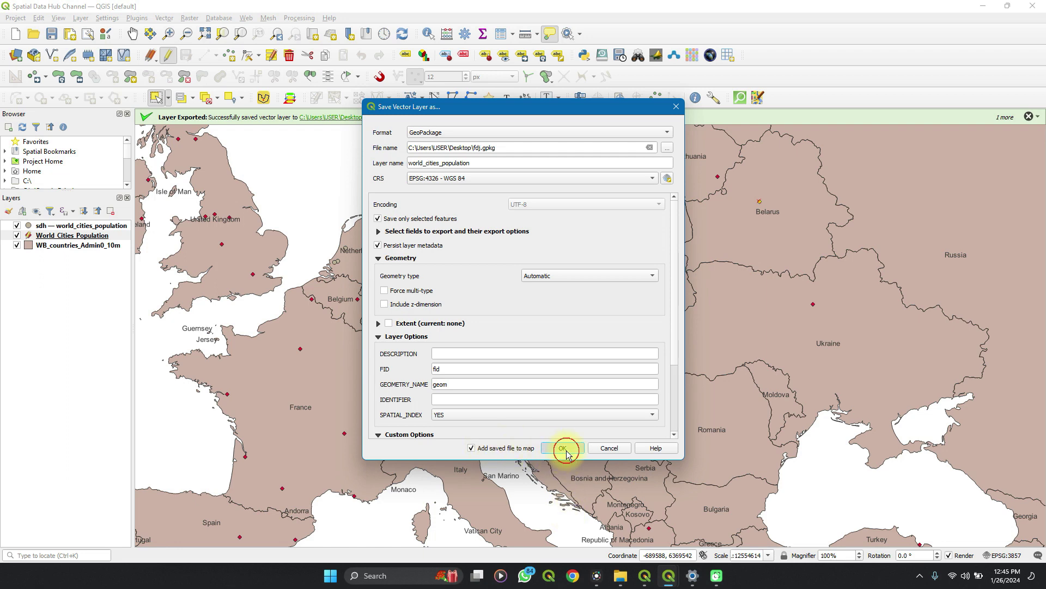